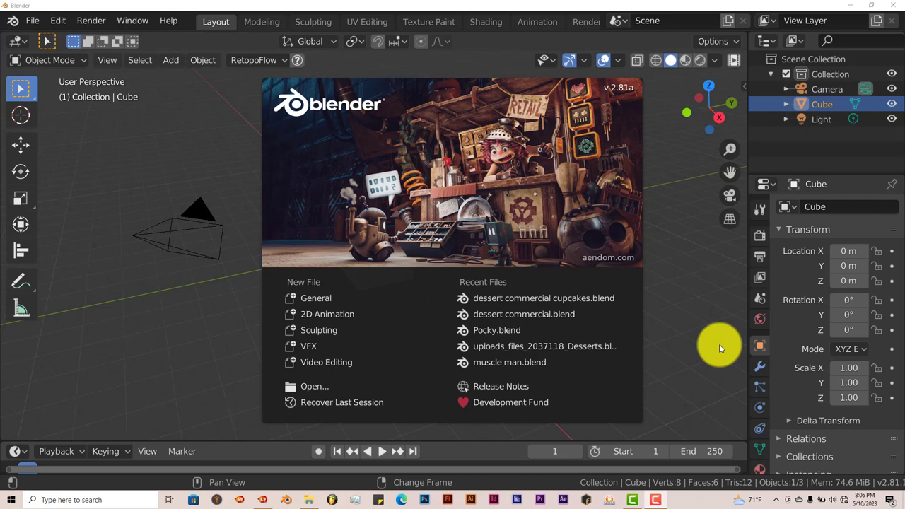
Close the splash screen to reveal the default Cube, Camera and Light scene.
left_click(668, 329)
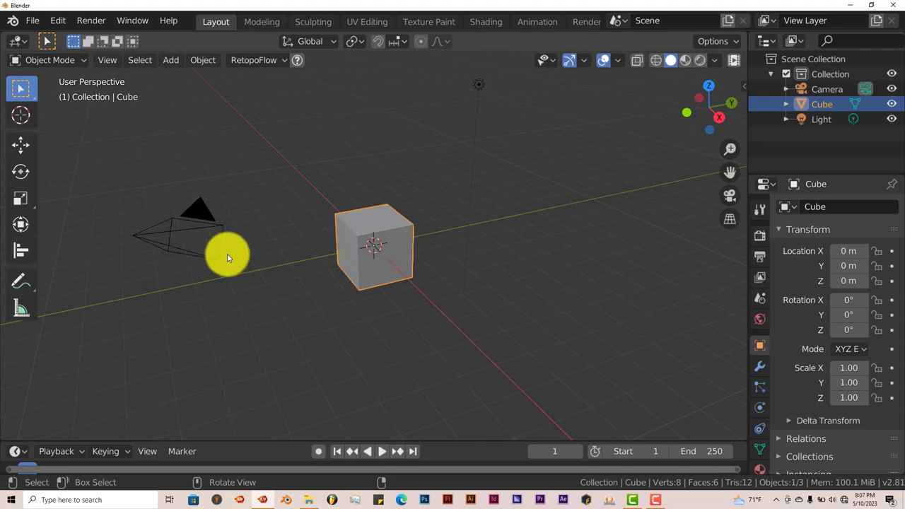
left_click(60, 21)
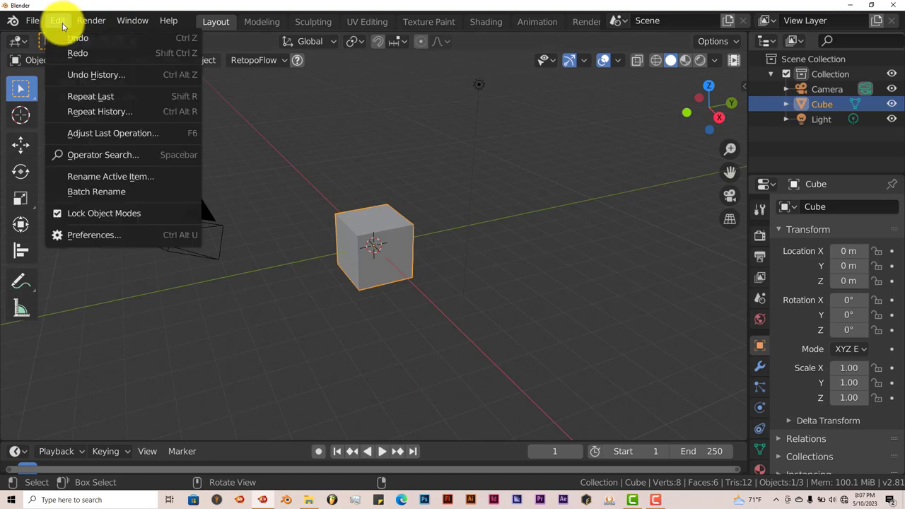
left_click(89, 240)
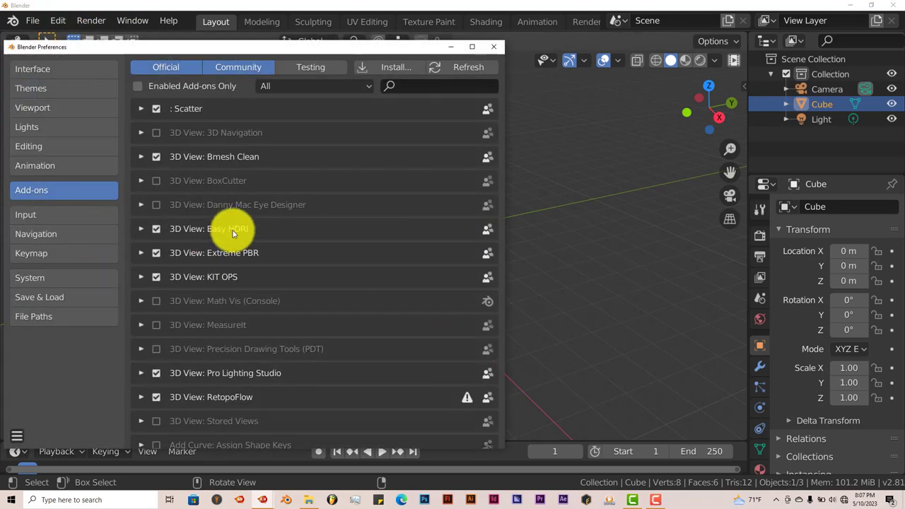
left_click(390, 68)
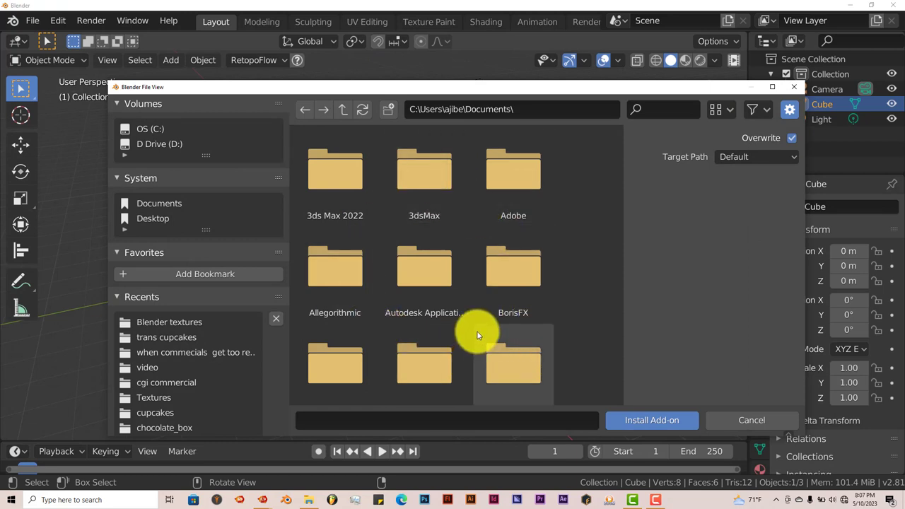
left_click(792, 88)
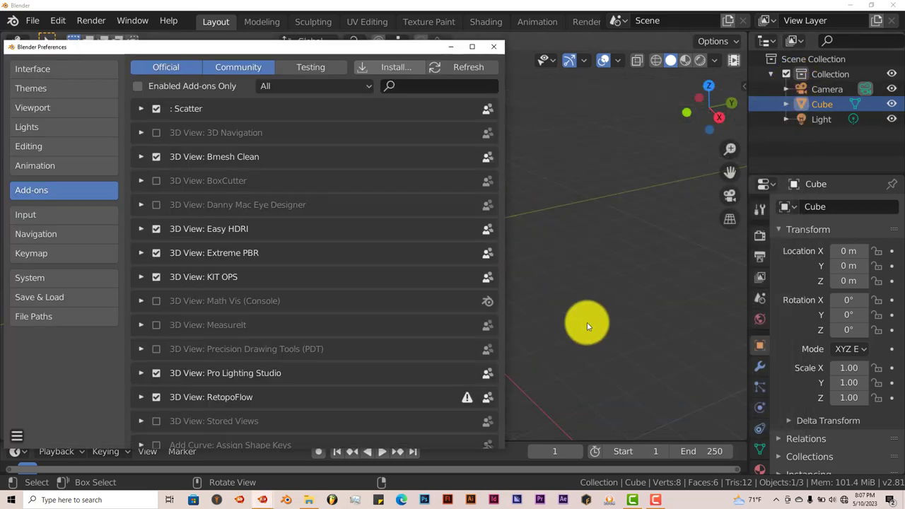
left_click(429, 89)
type("tra")
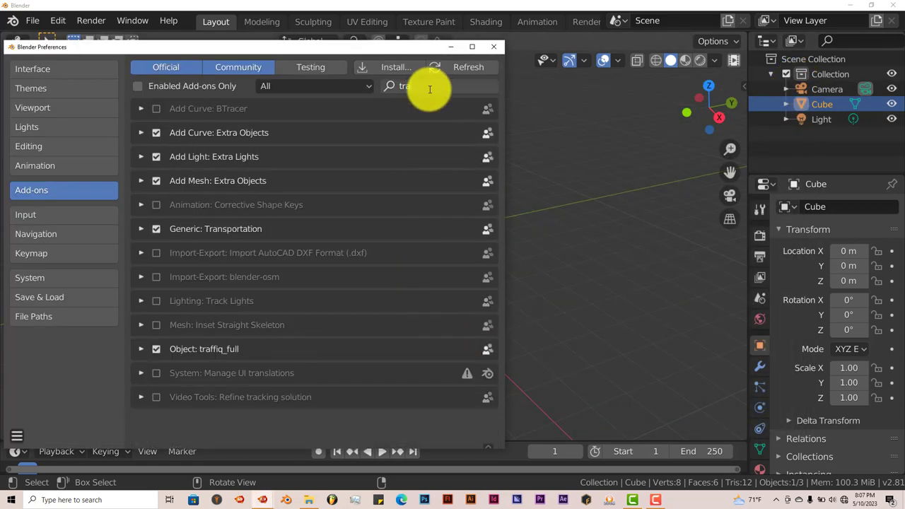
type("ns")
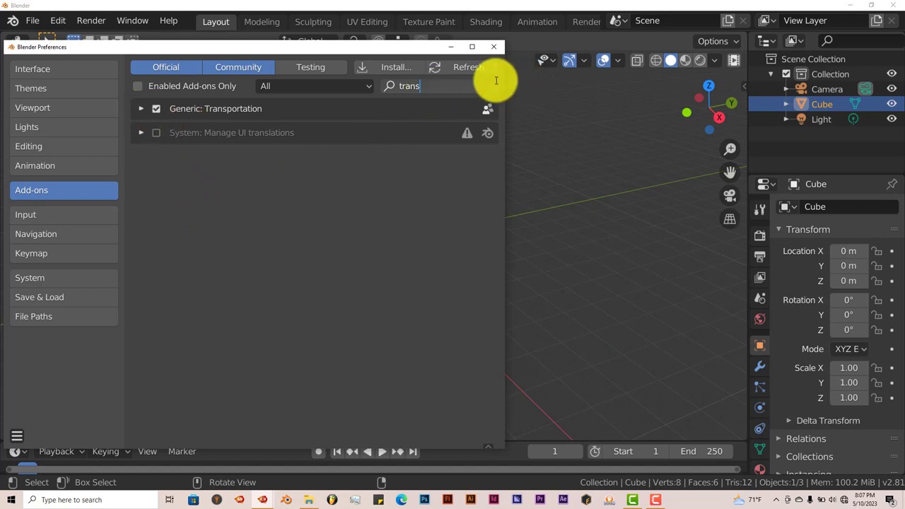
Show the Transportation add-on's car models sidebar and preview the Truck category.
left_click(494, 47)
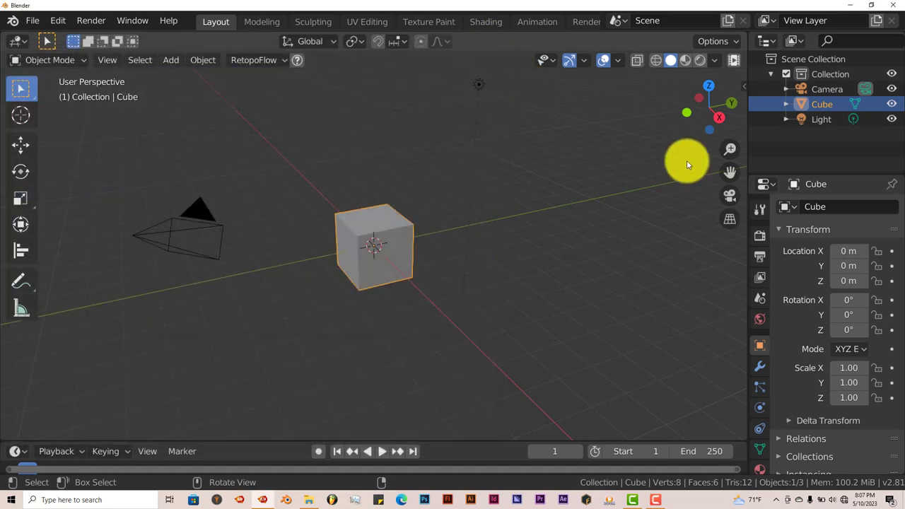
left_click(744, 86)
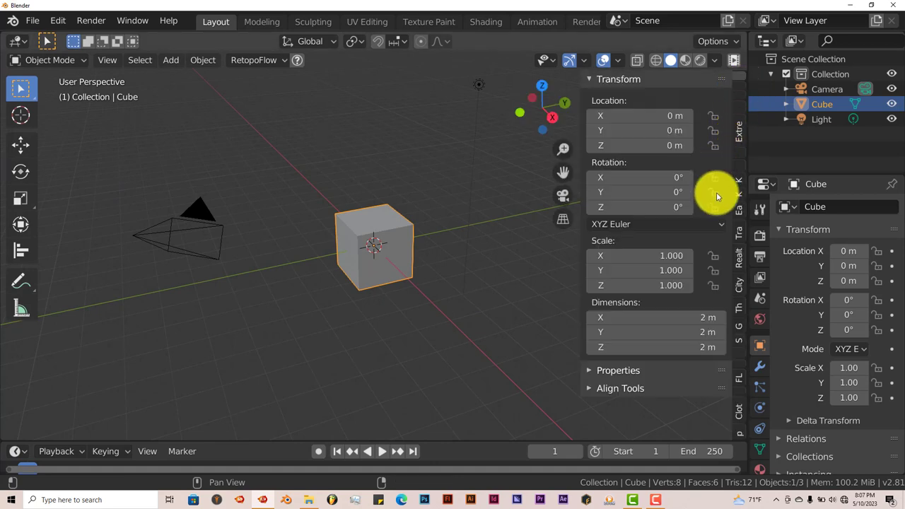
left_click(740, 232)
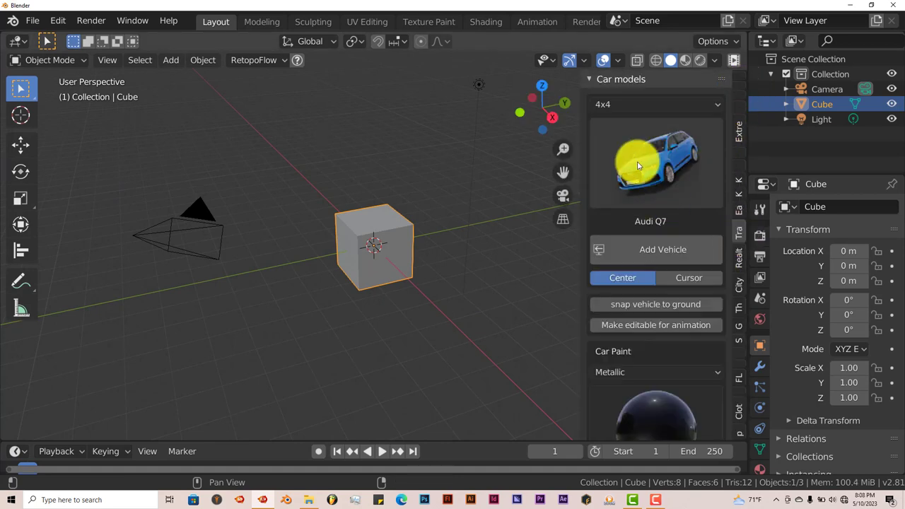
left_click(656, 103)
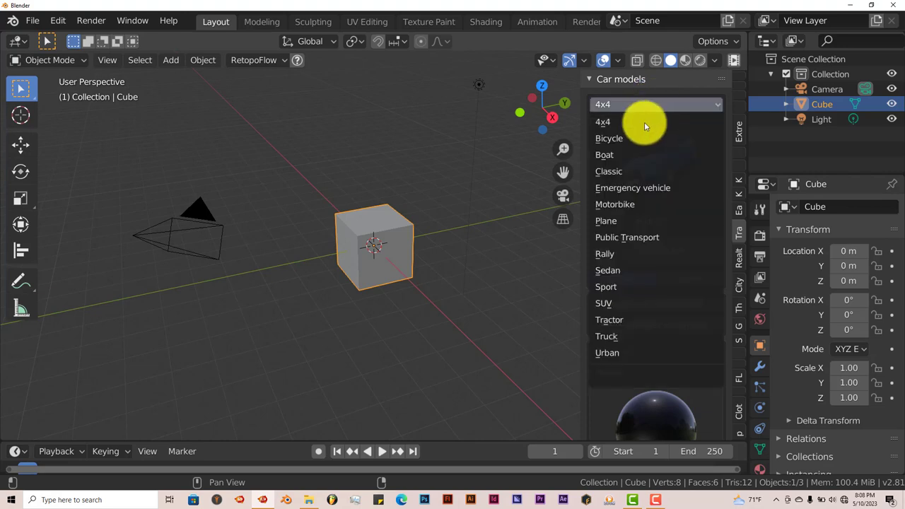
left_click(617, 336)
left_click(667, 180)
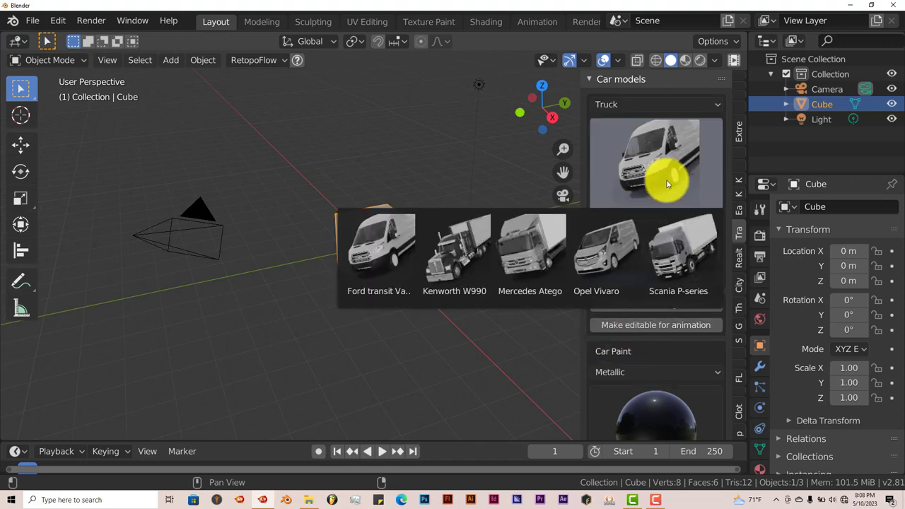
Browse the Bicycle, 4x4 and Emergency vehicle categories and their models.
left_click(649, 105)
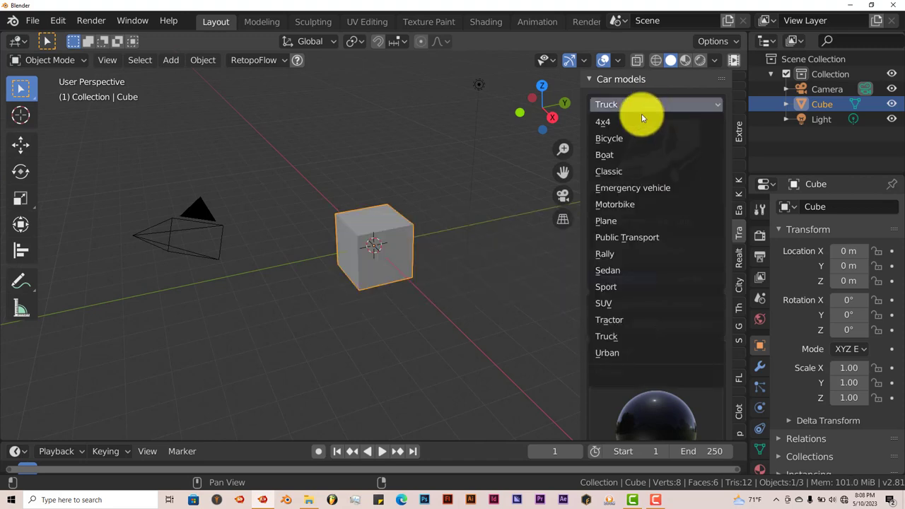
left_click(626, 139)
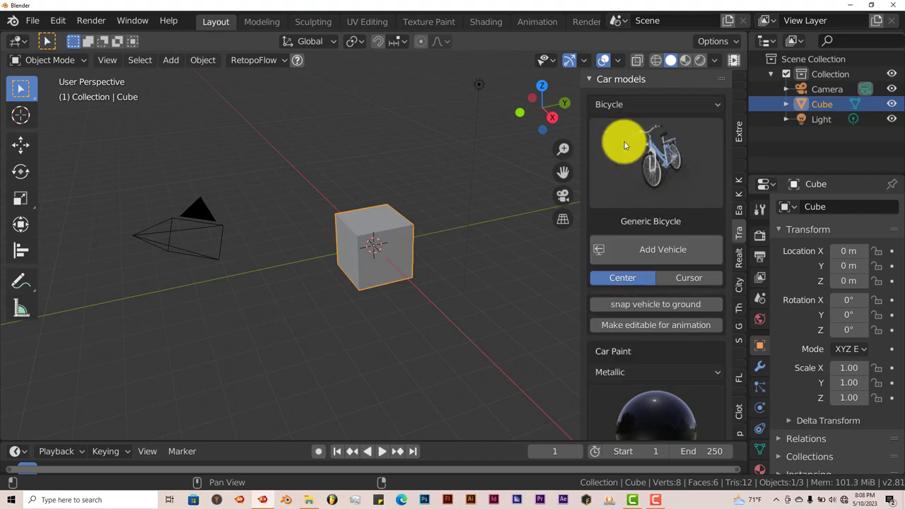
left_click(642, 104)
left_click(636, 120)
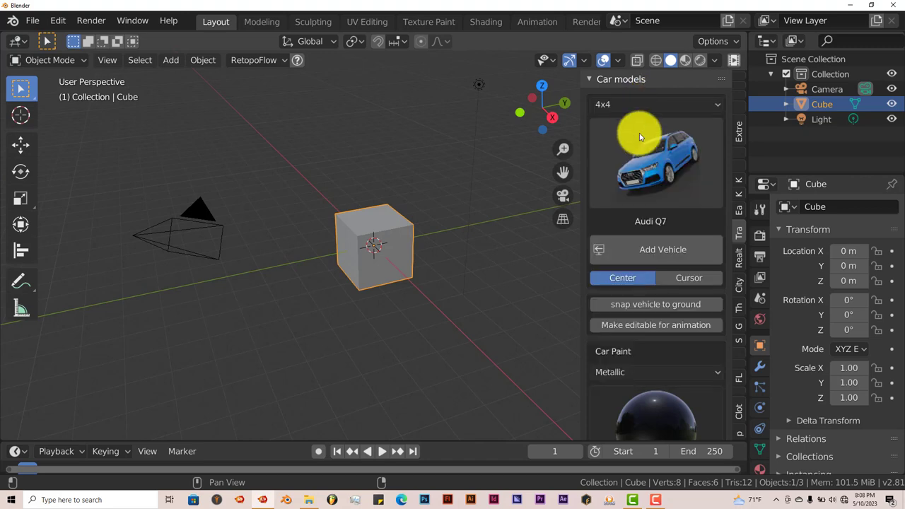
left_click(639, 142)
left_click(648, 107)
left_click(646, 188)
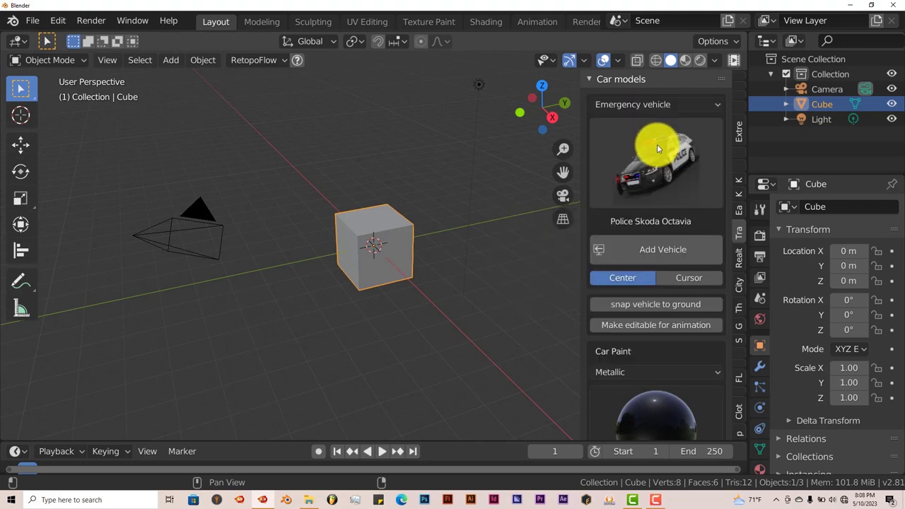
left_click(656, 144)
Browse Rally, Sedan and Sport models, ending on the Tractor category's Cat 345.
left_click(655, 106)
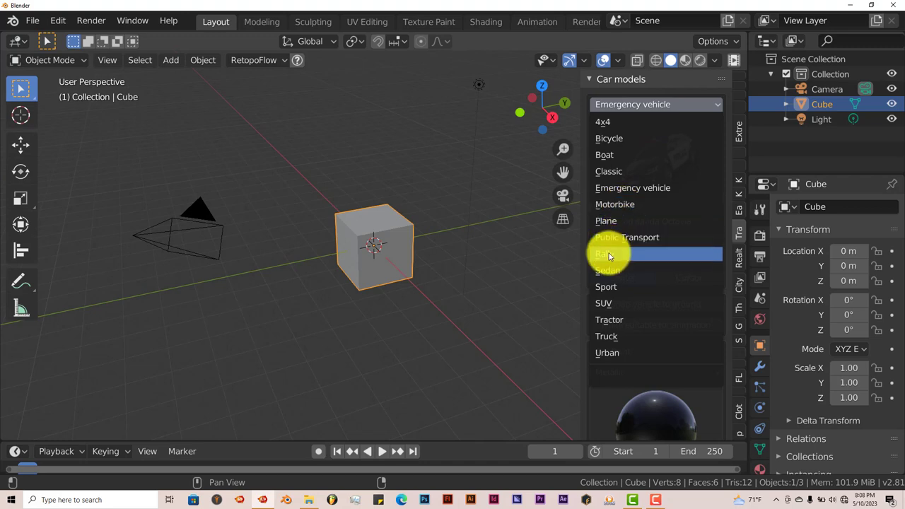
left_click(607, 253)
left_click(635, 175)
left_click(636, 104)
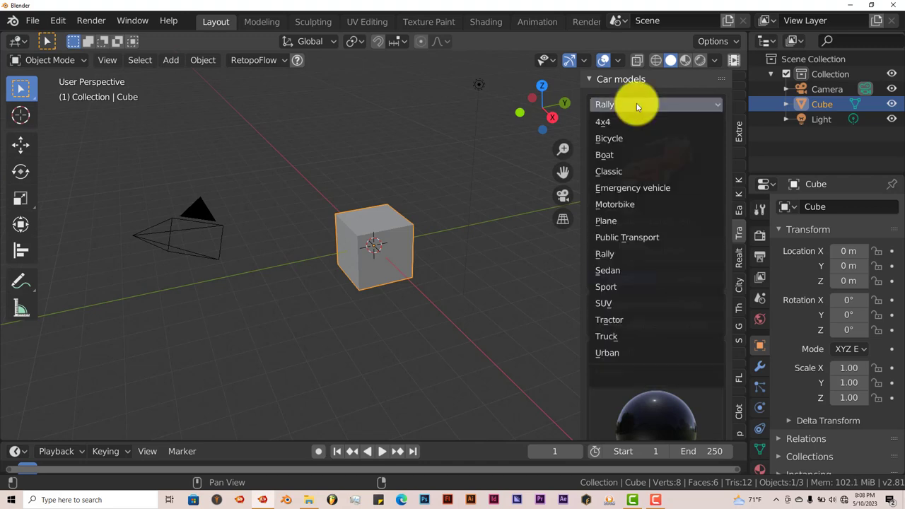
left_click(621, 270)
left_click(659, 194)
left_click(657, 106)
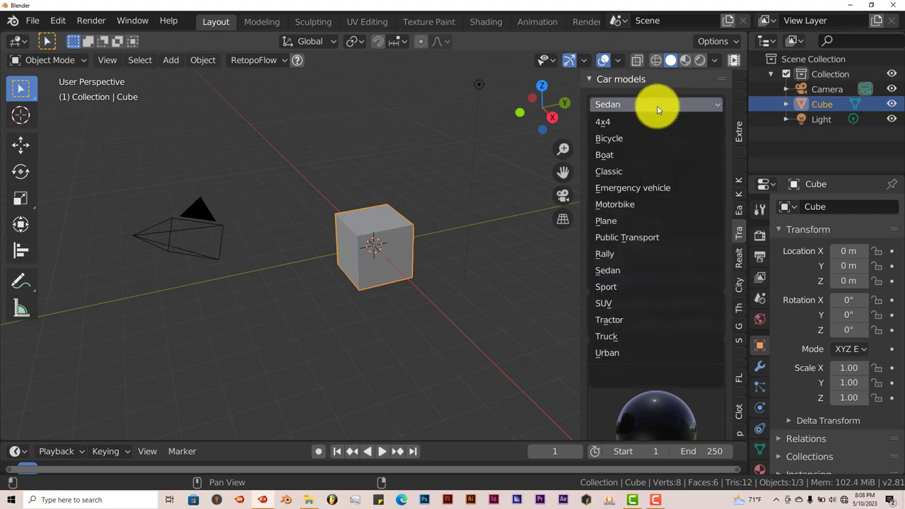
left_click(605, 286)
left_click(638, 160)
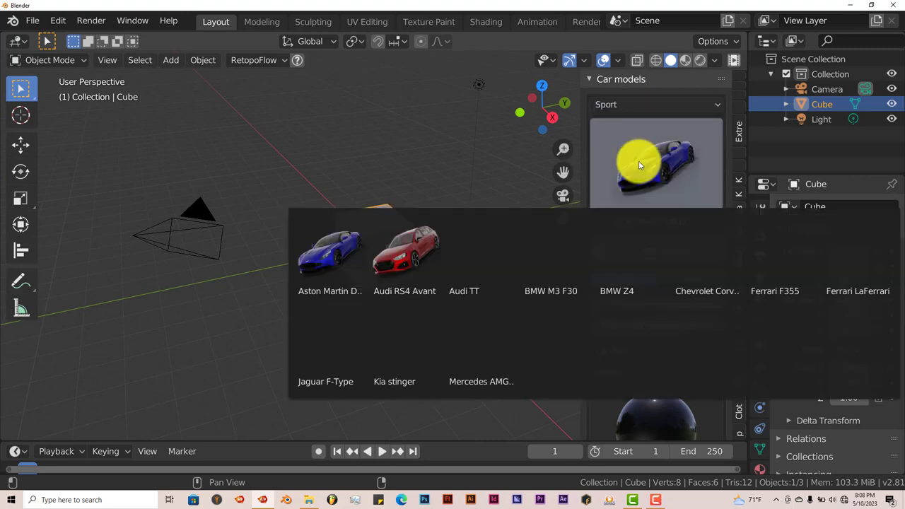
left_click(646, 103)
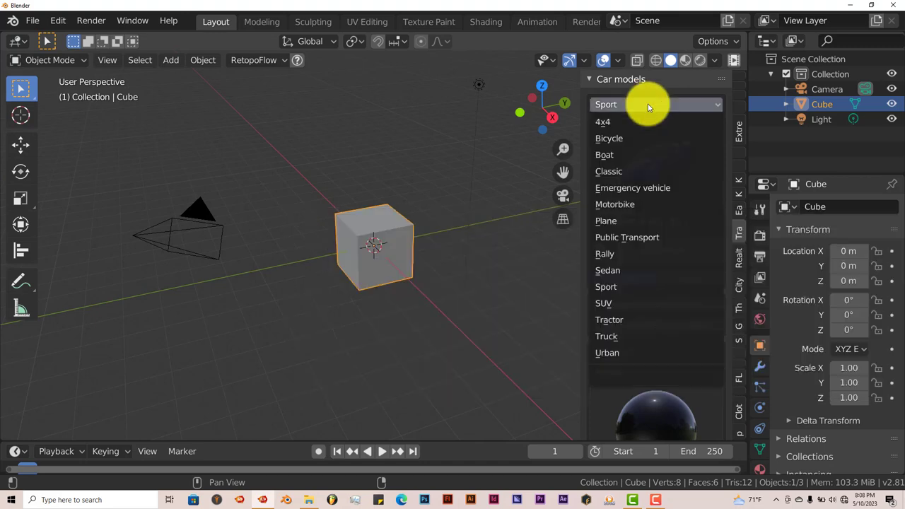
left_click(614, 319)
left_click(645, 212)
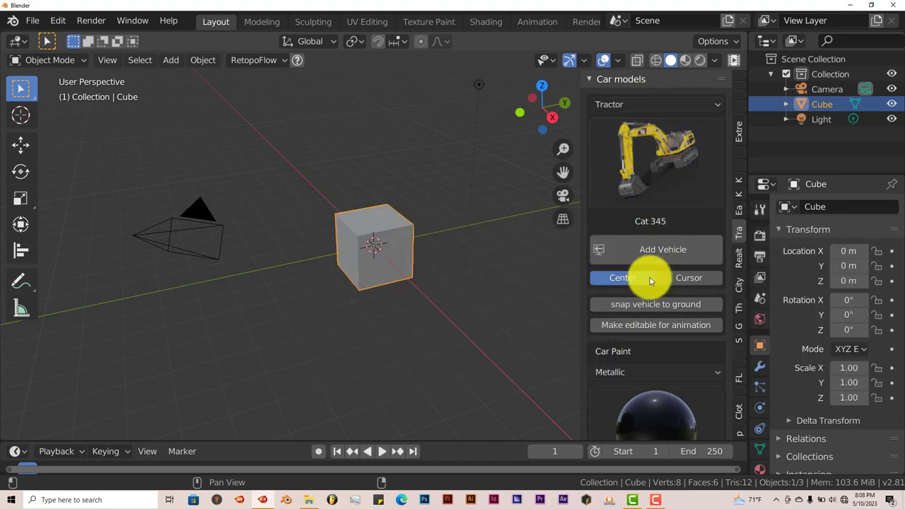
left_click(661, 248)
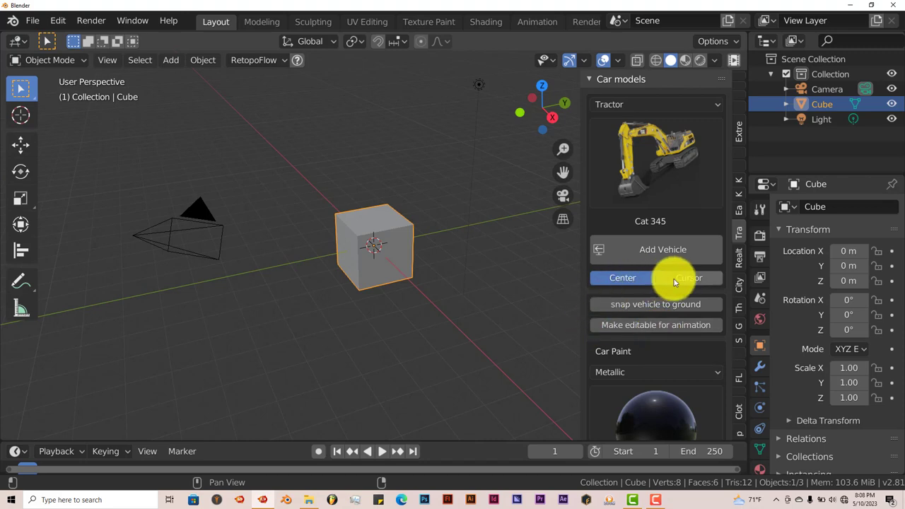
Browse the HDRI environments, with Abandoned hopper terminal 02 as the environment.
scroll(655, 391, "down", 1)
scroll(655, 391, "down", 15)
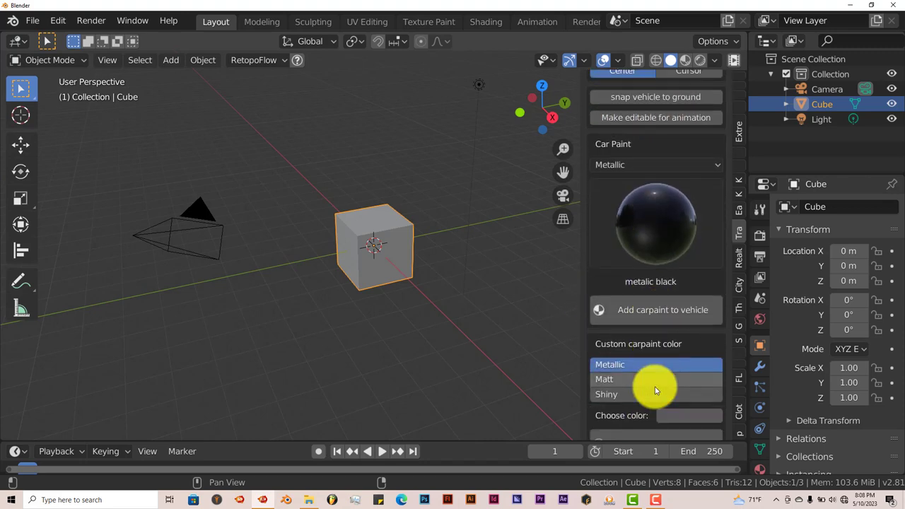
scroll(654, 387, "down", 1)
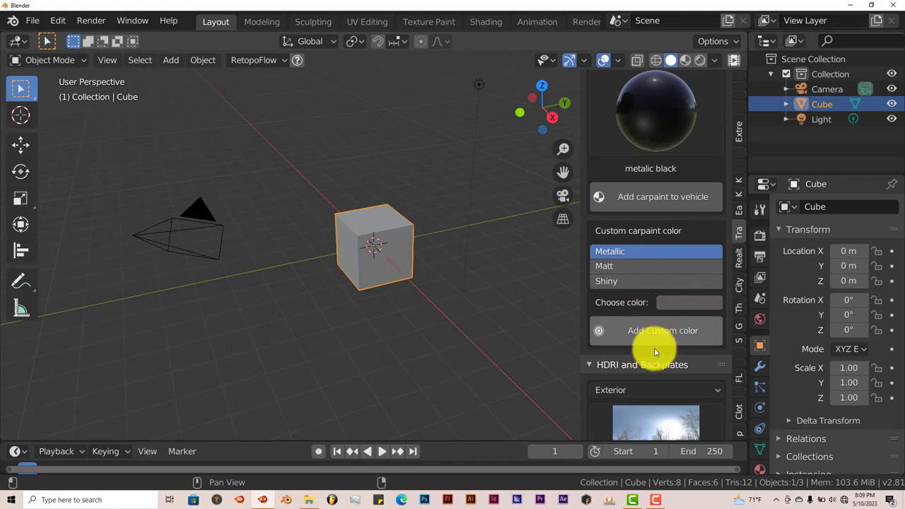
scroll(654, 375, "down", 5)
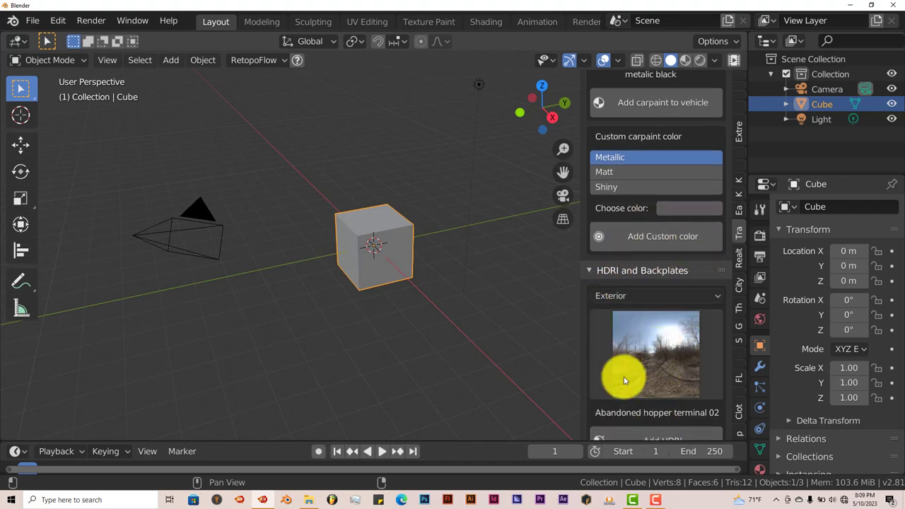
left_click(646, 359)
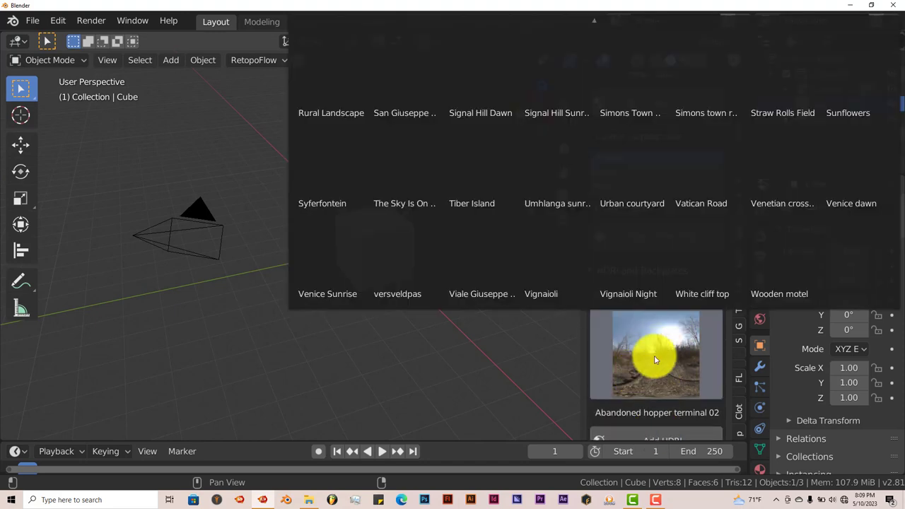
mouse_move(595, 23)
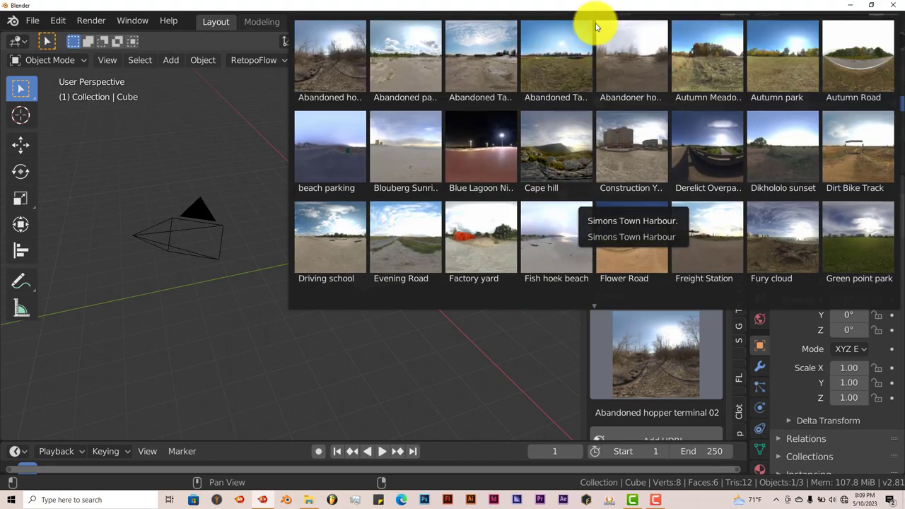
mouse_move(212, 452)
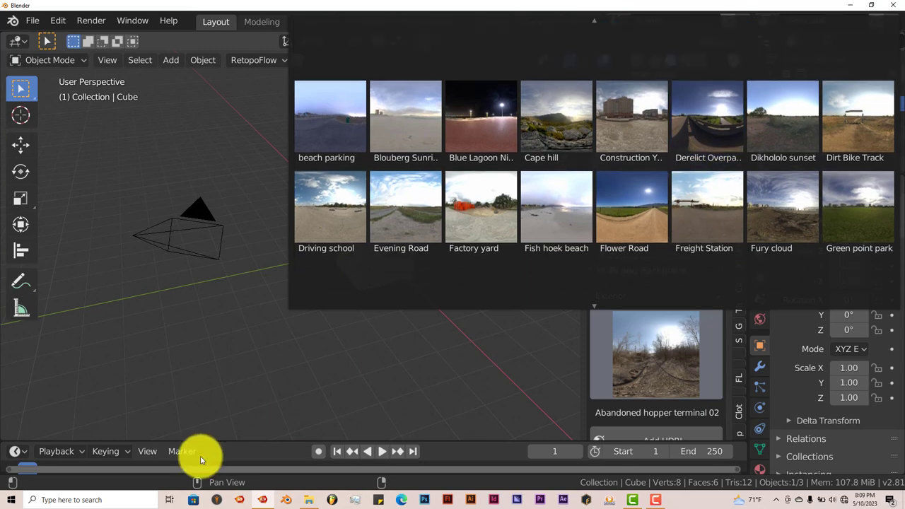
Pick the railway backplate image in the Backplates gallery.
scroll(622, 390, "down", 6)
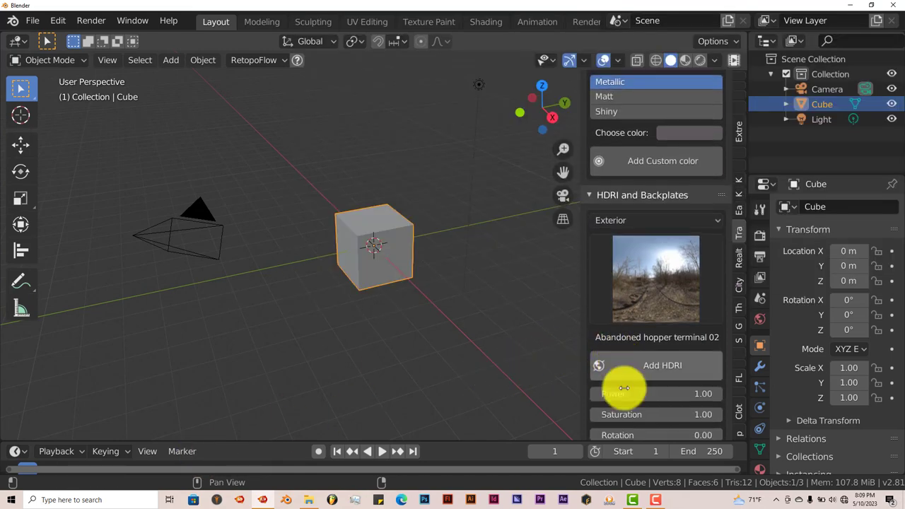
scroll(630, 424, "down", 3)
left_click(663, 330)
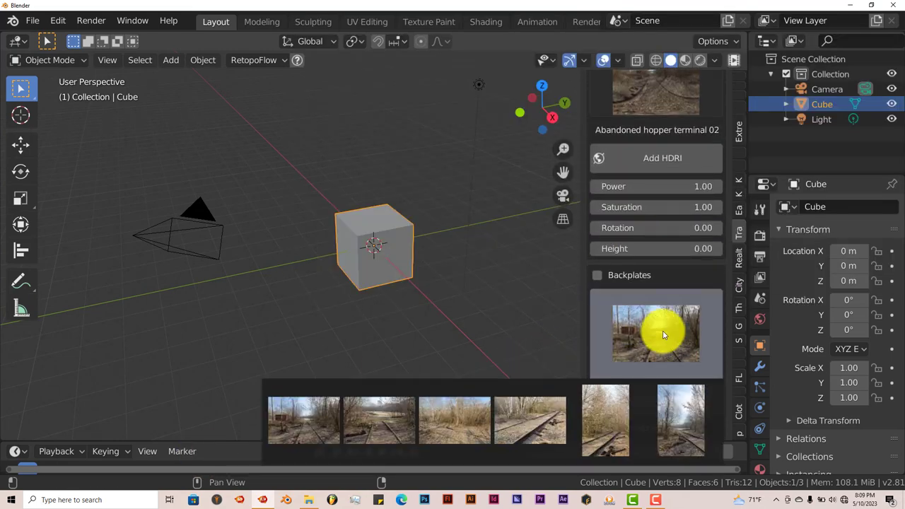
left_click(662, 330)
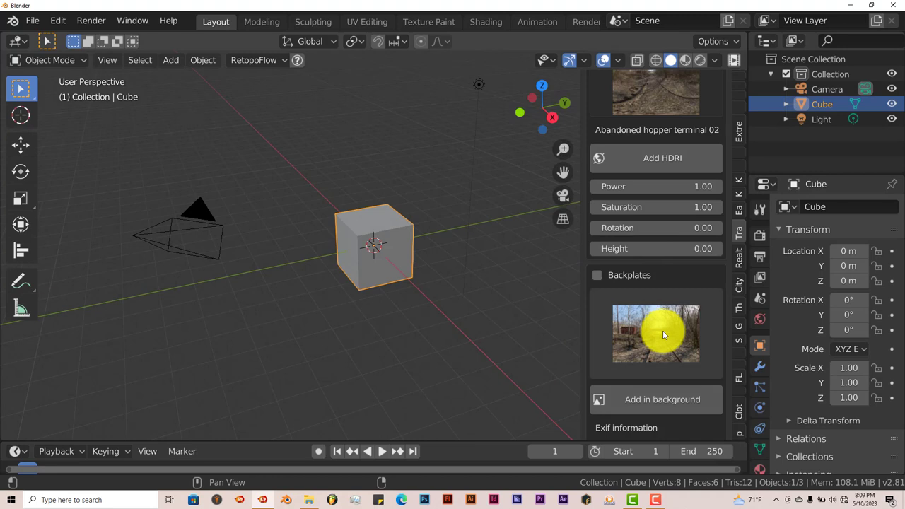
scroll(664, 357, "down", 2)
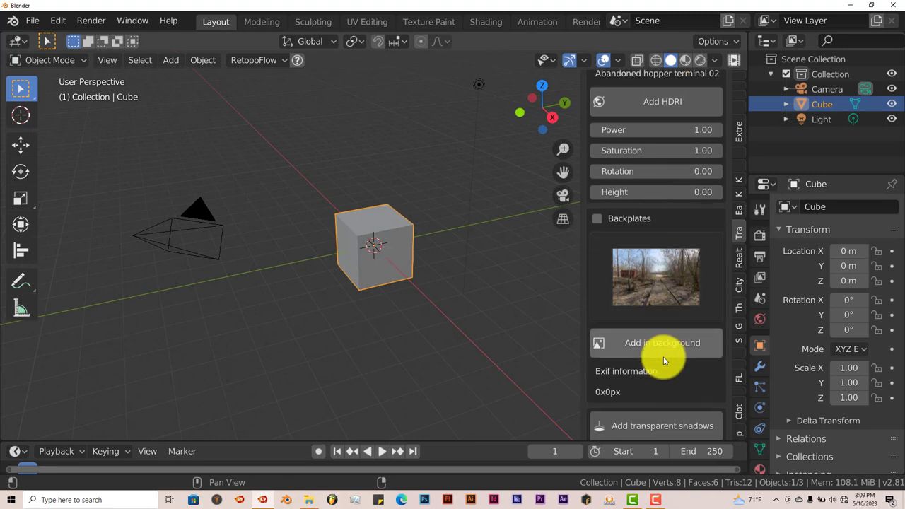
scroll(661, 364, "down", 1)
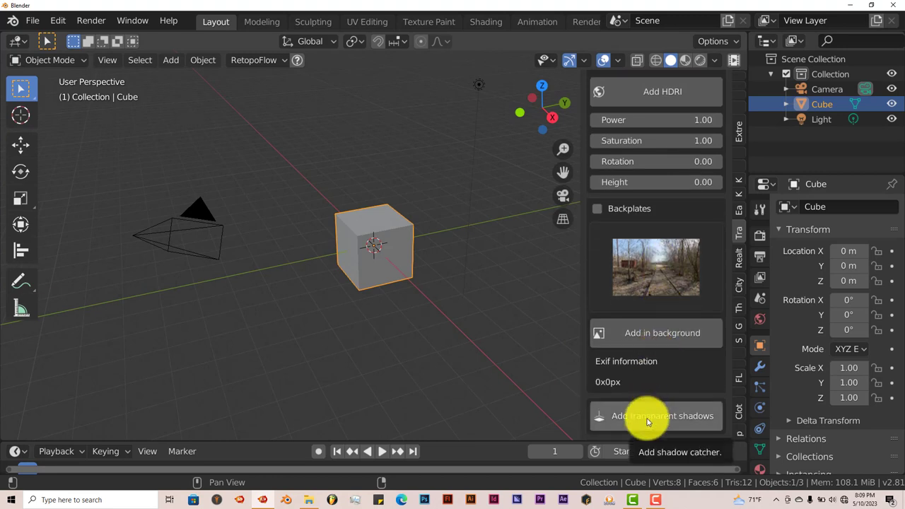
scroll(670, 312, "up", 20)
scroll(668, 313, "up", 5)
Delete the default cube.
scroll(391, 334, "up", 2)
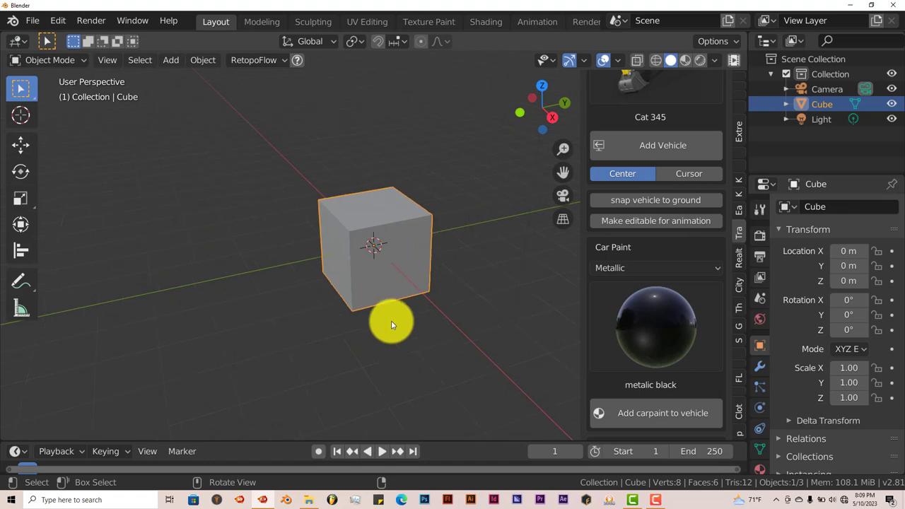
middle_click_drag(402, 259, 378, 256)
key("Delete")
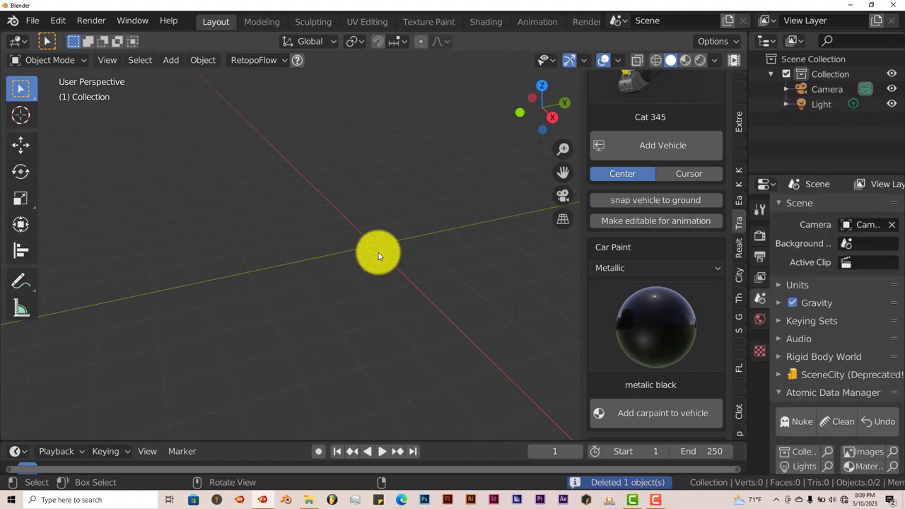
Add the red Nissan Pickup from the 4x4 category at the world origin.
scroll(654, 253, "up", 2)
scroll(653, 250, "up", 3)
left_click(660, 104)
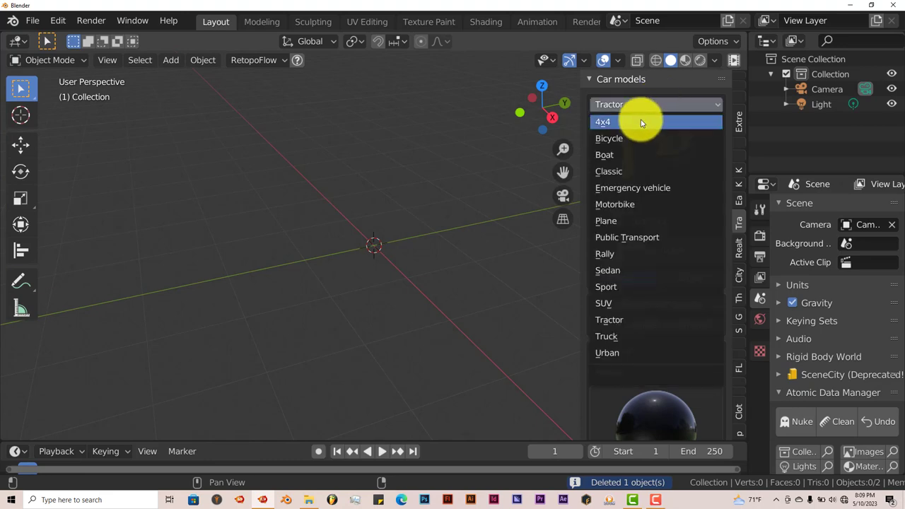
left_click(639, 121)
left_click(630, 172)
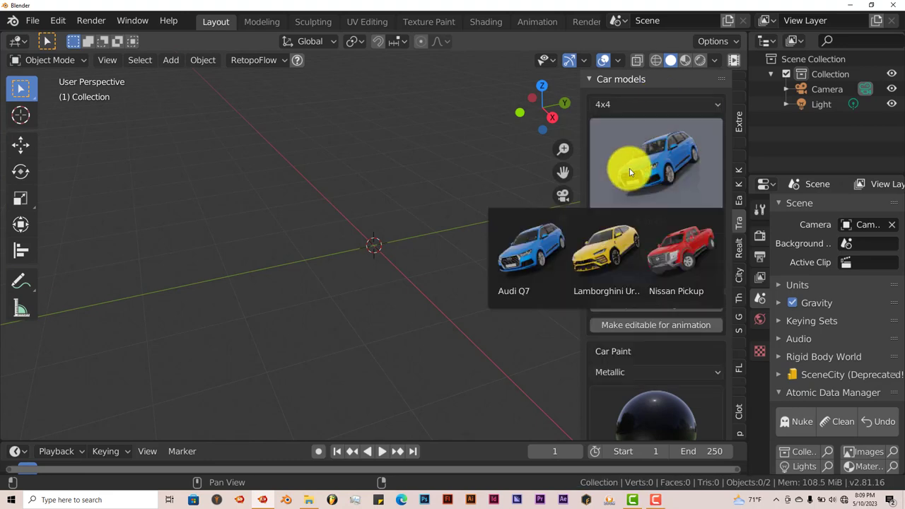
left_click(683, 267)
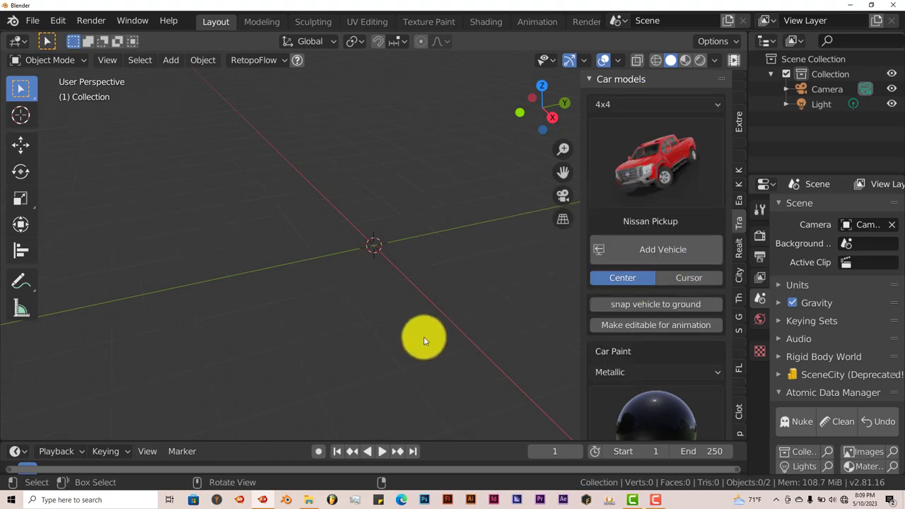
left_click(660, 250)
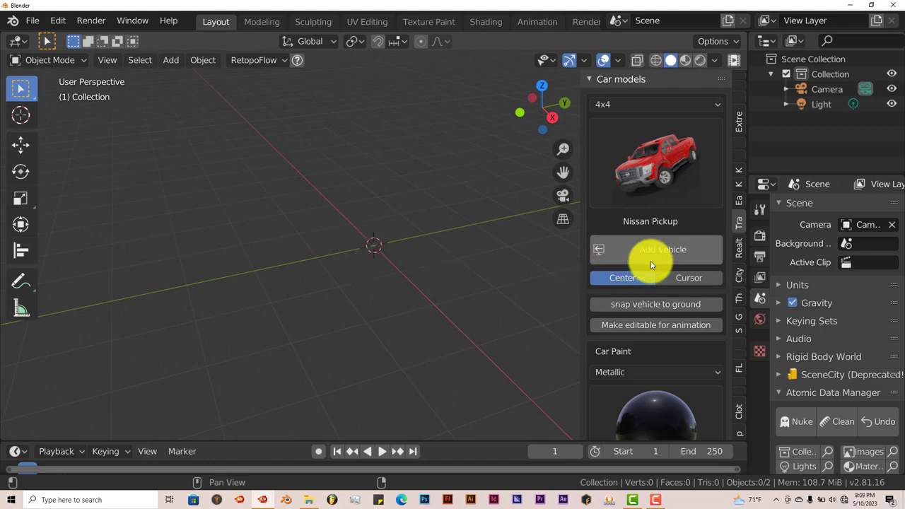
left_click(651, 255)
middle_click_drag(342, 293, 344, 316)
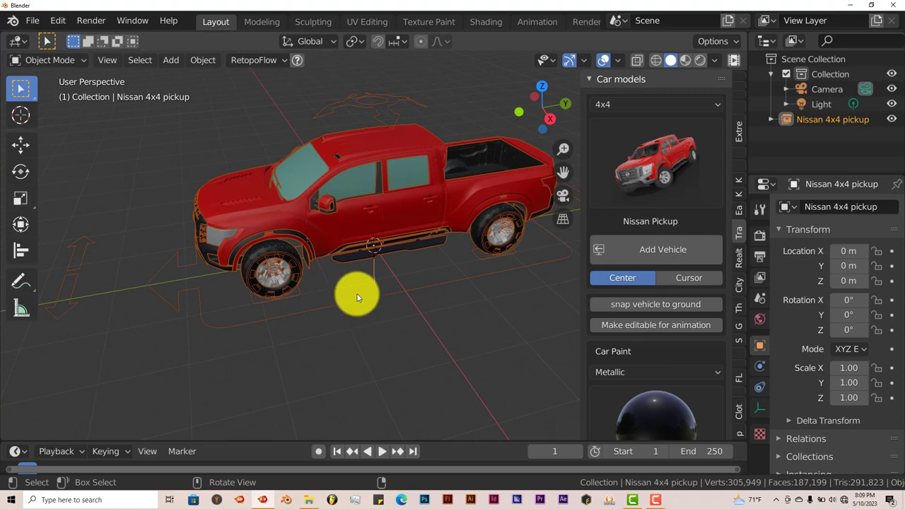
middle_click_drag(276, 308, 212, 297)
scroll(305, 285, "up", 5)
middle_click_drag(305, 284, 402, 281)
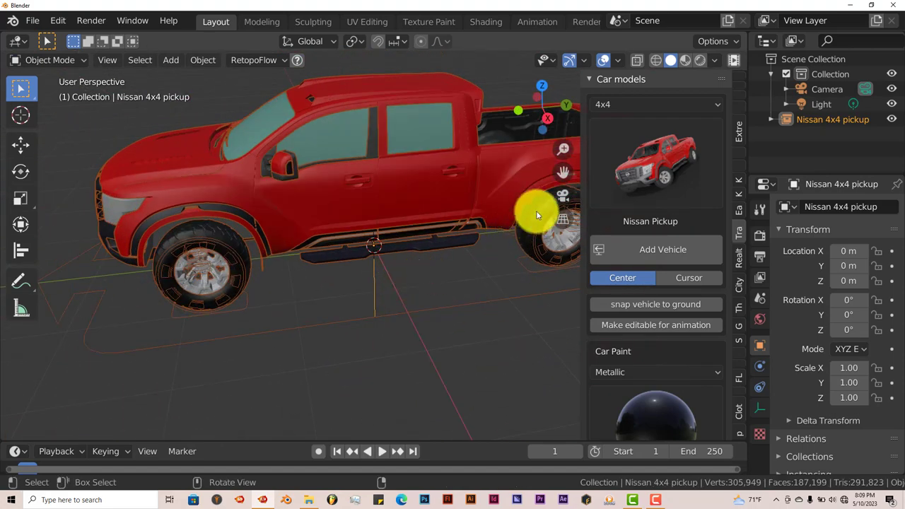
middle_click_drag(567, 178, 459, 313)
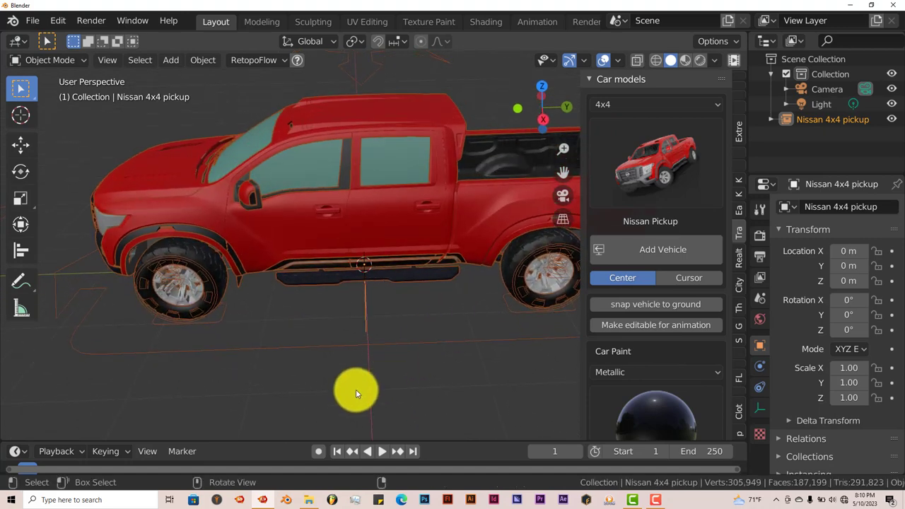
middle_click_drag(356, 389, 333, 318)
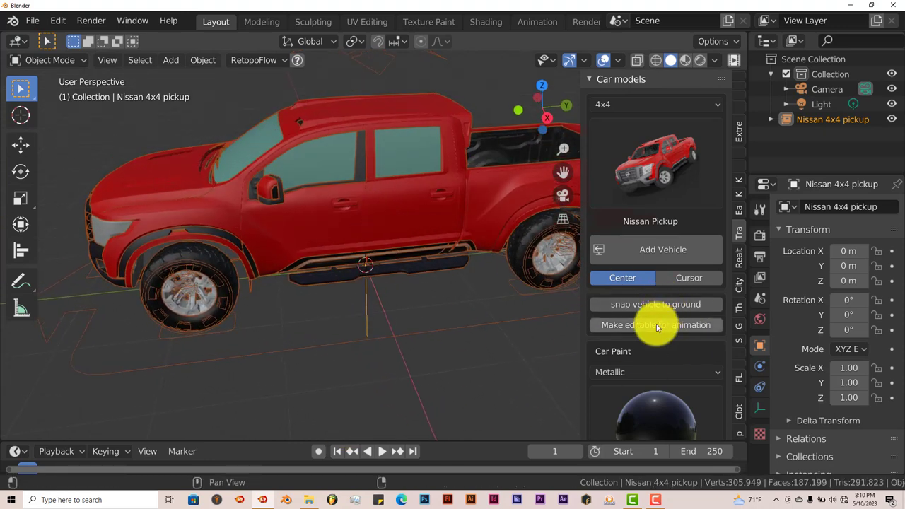
middle_click_drag(434, 174, 414, 245)
left_click(432, 202)
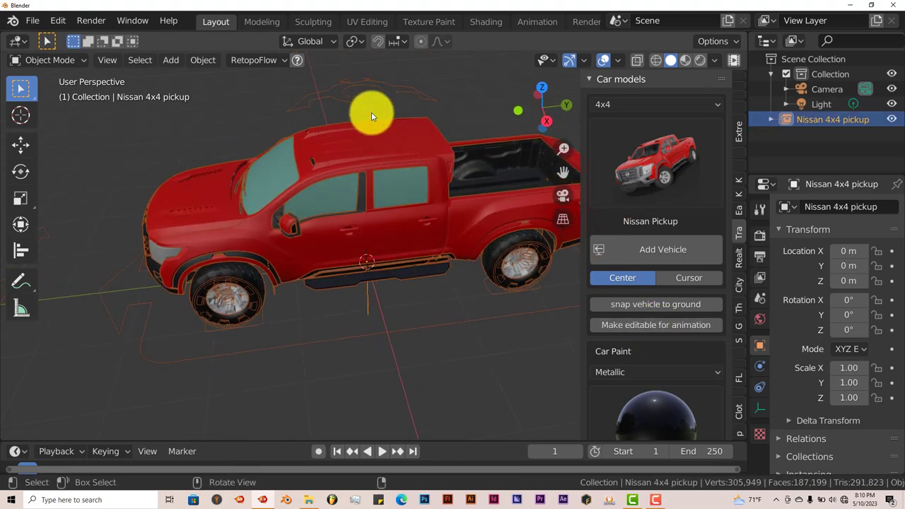
middle_click_drag(353, 129, 307, 233)
left_click(76, 62)
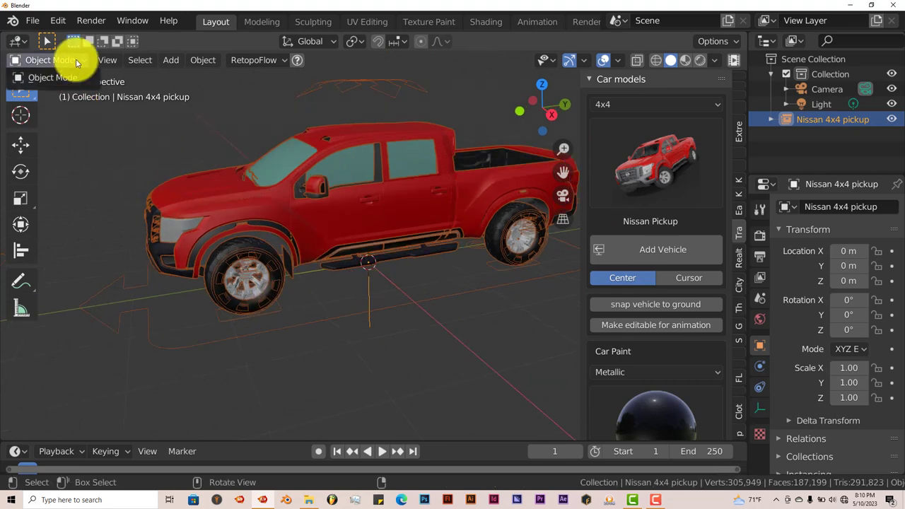
left_click(75, 61)
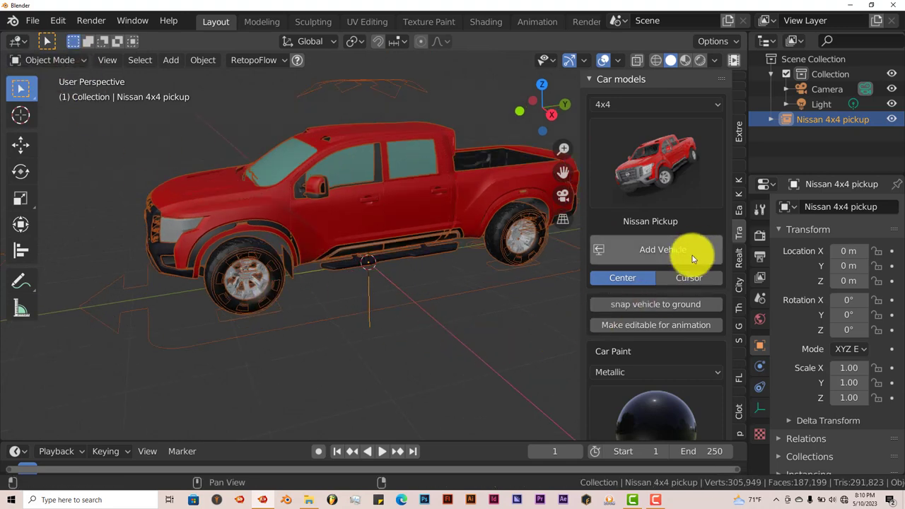
Make the pickup editable for animation and select its rig and body.
left_click(609, 325)
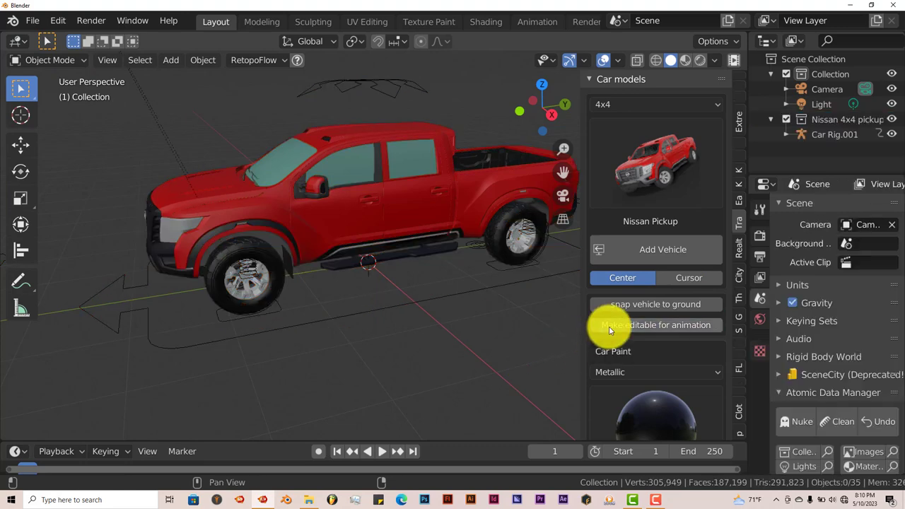
left_click(377, 311)
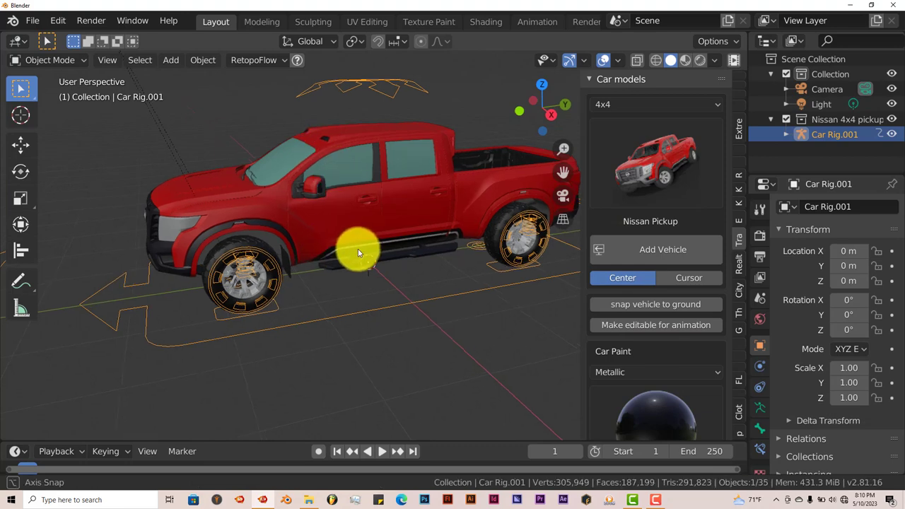
left_click(362, 206)
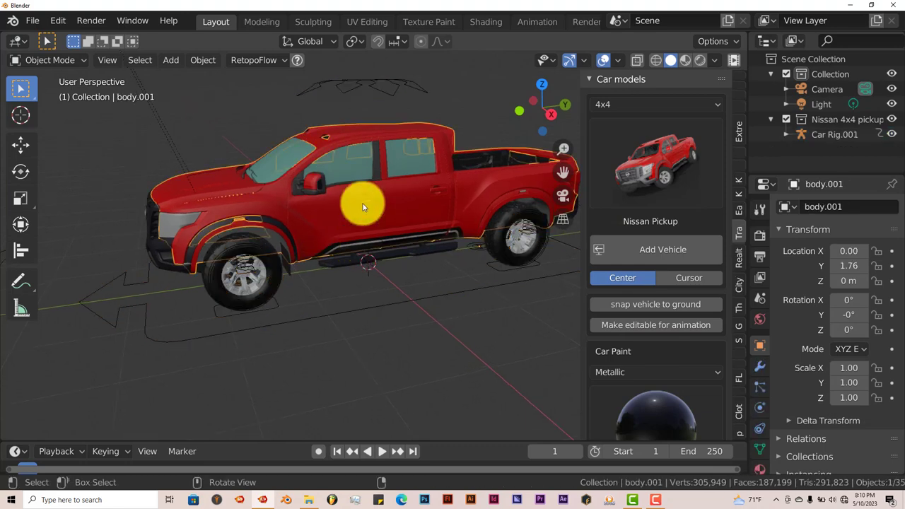
Switch Car Rig.001 into Pose Mode and back to Object Mode, then select body.001.
left_click(354, 309)
left_click(75, 60)
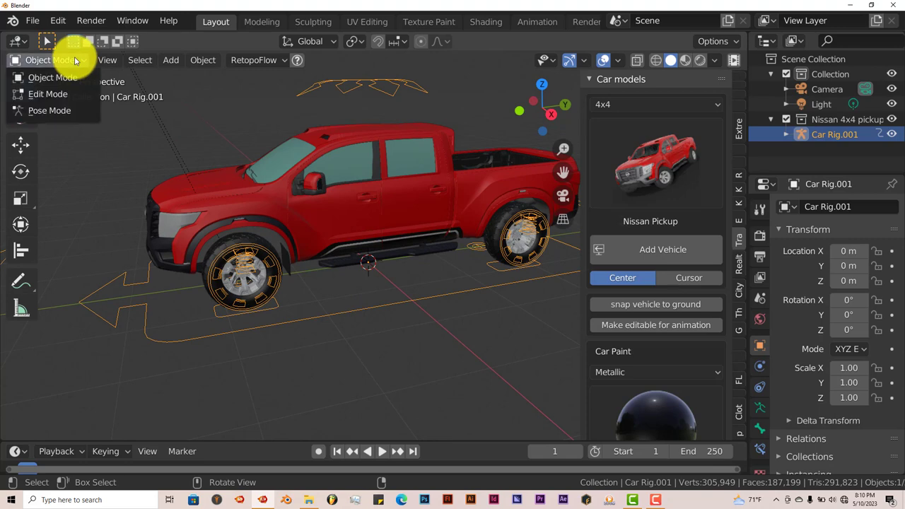
left_click(55, 111)
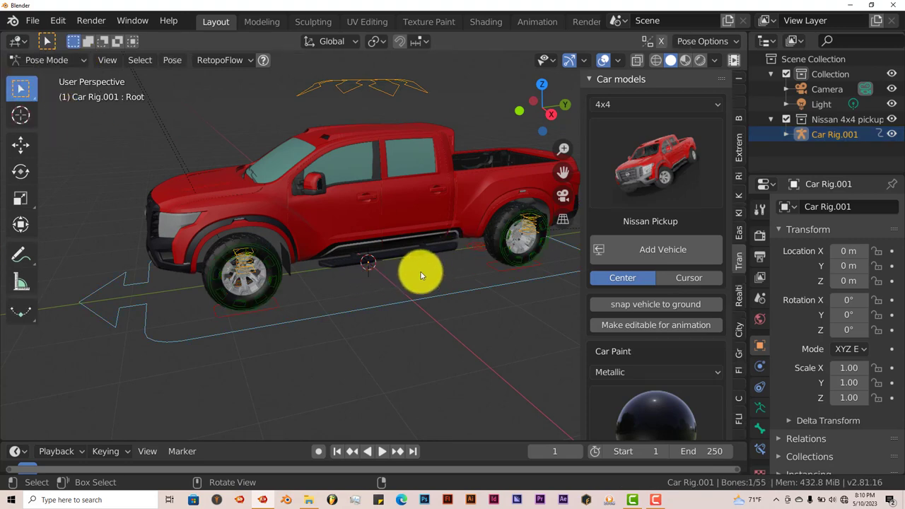
left_click(71, 60)
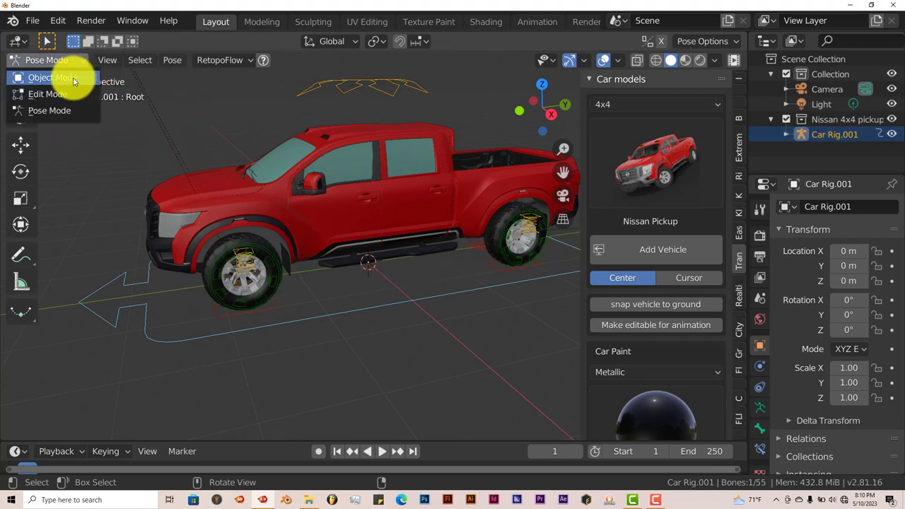
left_click(74, 80)
left_click(300, 164)
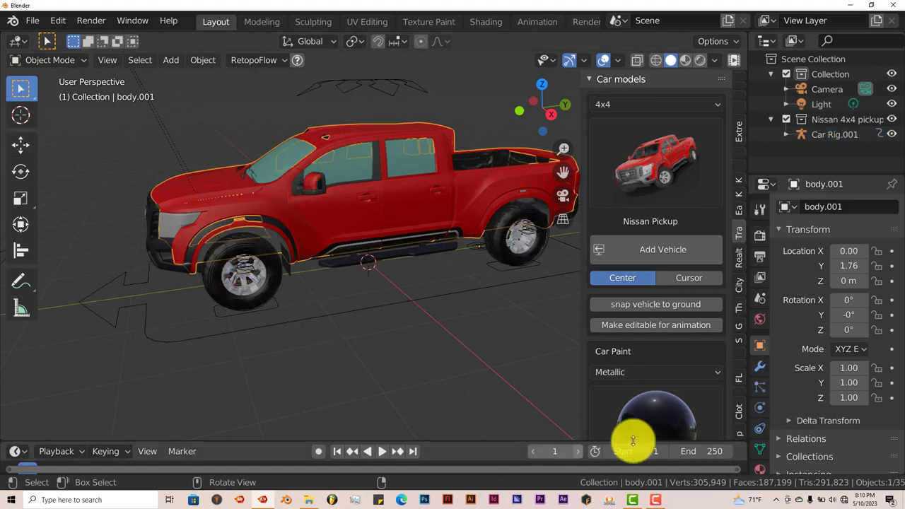
Switch the viewport to Rendered shading and view the glossy red pickup from above.
scroll(642, 409, "down", 3)
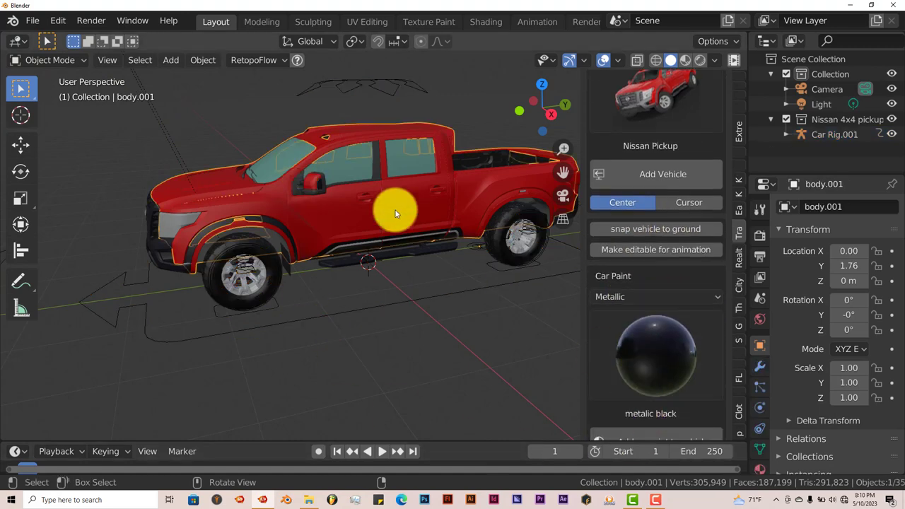
left_click(700, 62)
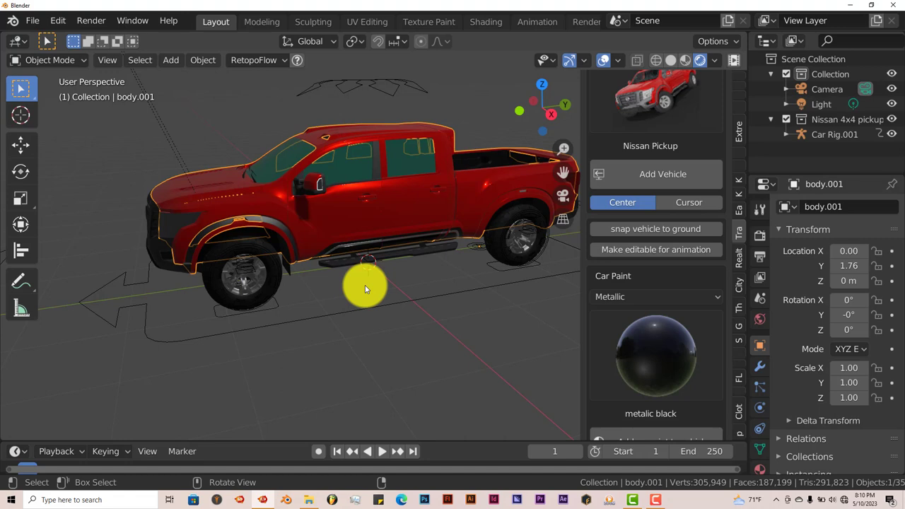
mouse_move(365, 284)
middle_mouse_down()
mouse_move(366, 305)
mouse_move(396, 292)
mouse_move(369, 293)
middle_mouse_up()
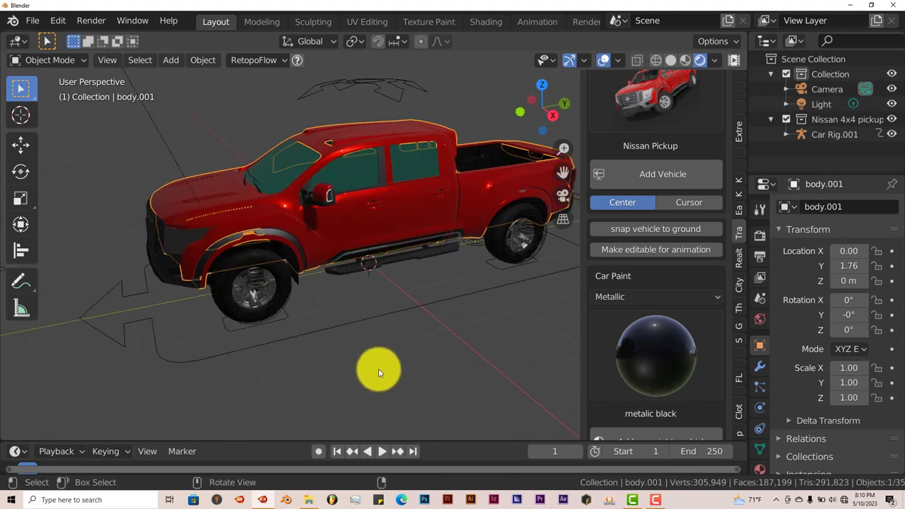
Try the metallic black, green and blue sky car paint presets on the pickup.
scroll(645, 371, "down", 3)
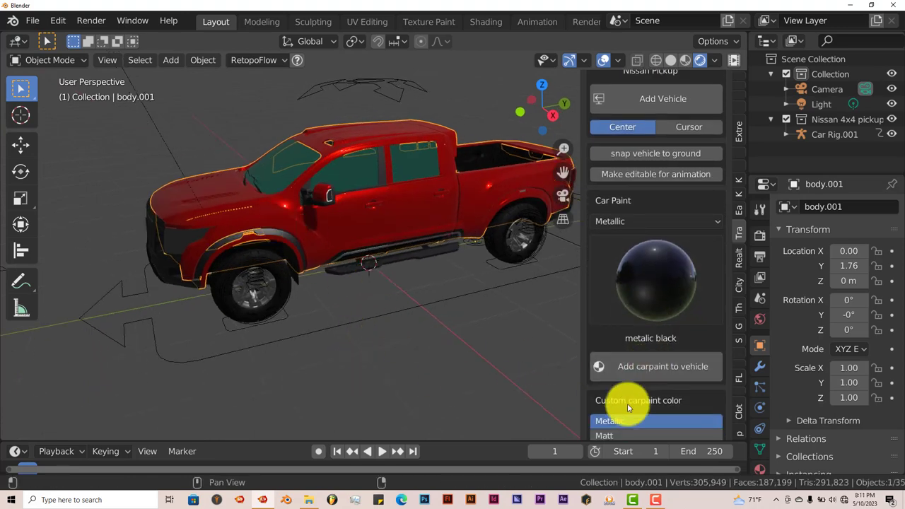
left_click(635, 376)
left_click(658, 308)
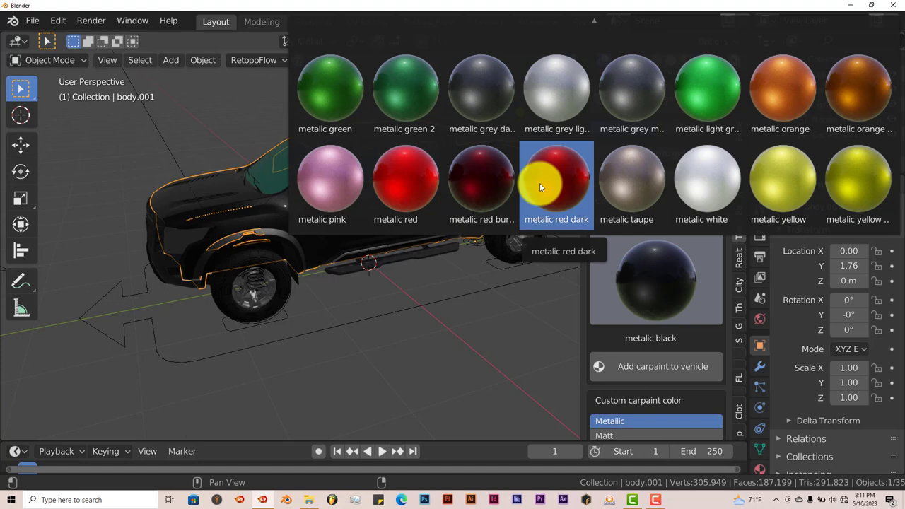
left_click(342, 84)
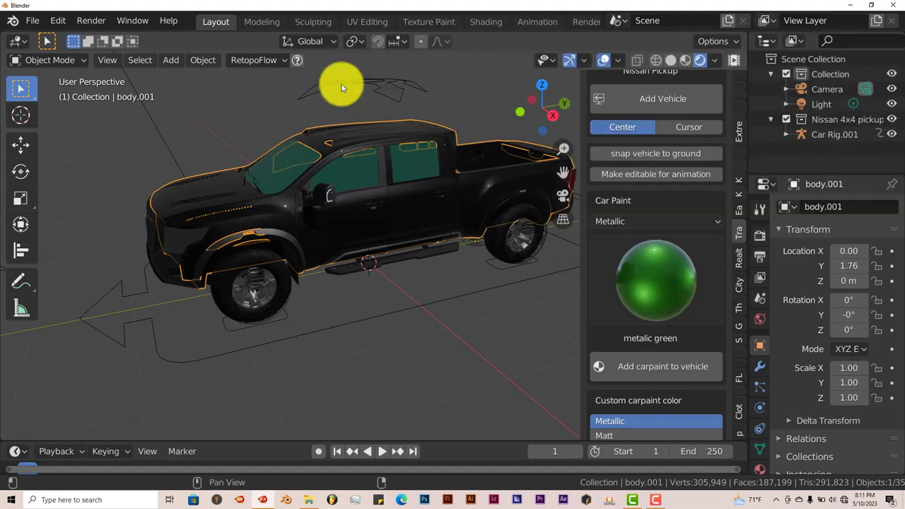
left_click(666, 368)
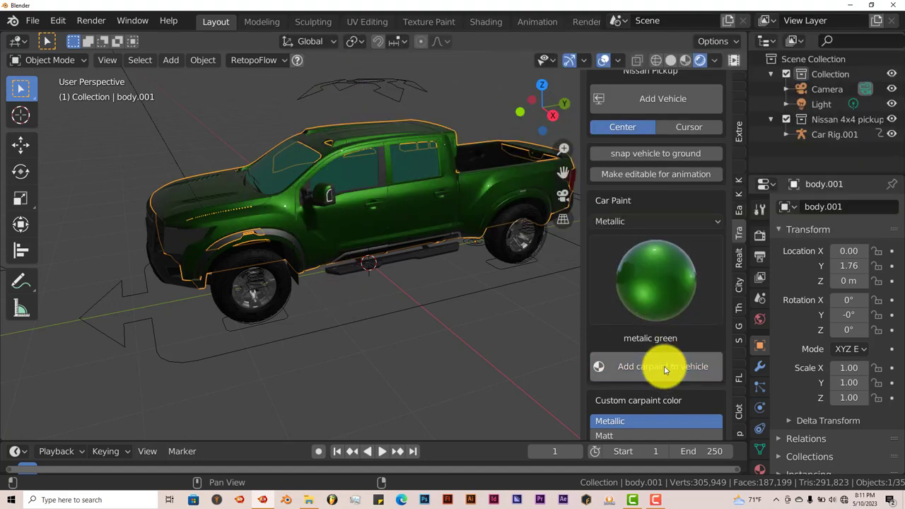
left_click(637, 290)
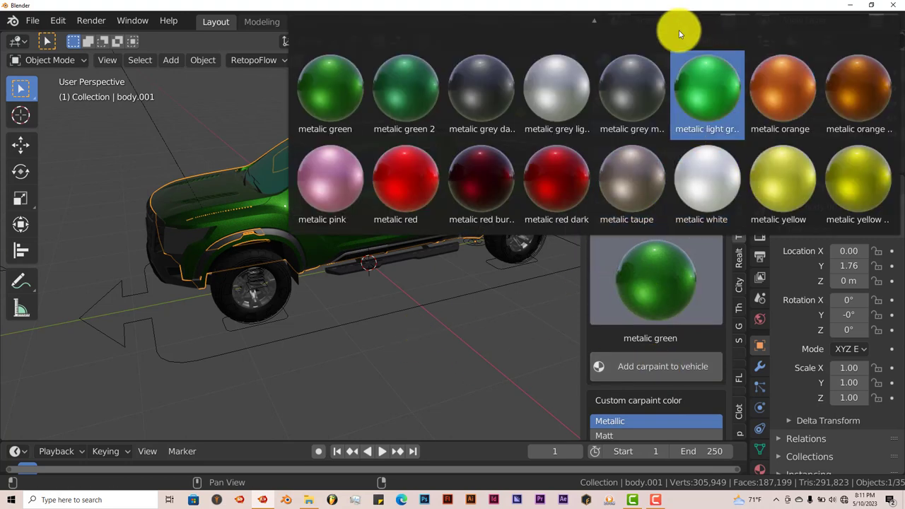
mouse_move(603, 20)
left_click(626, 44)
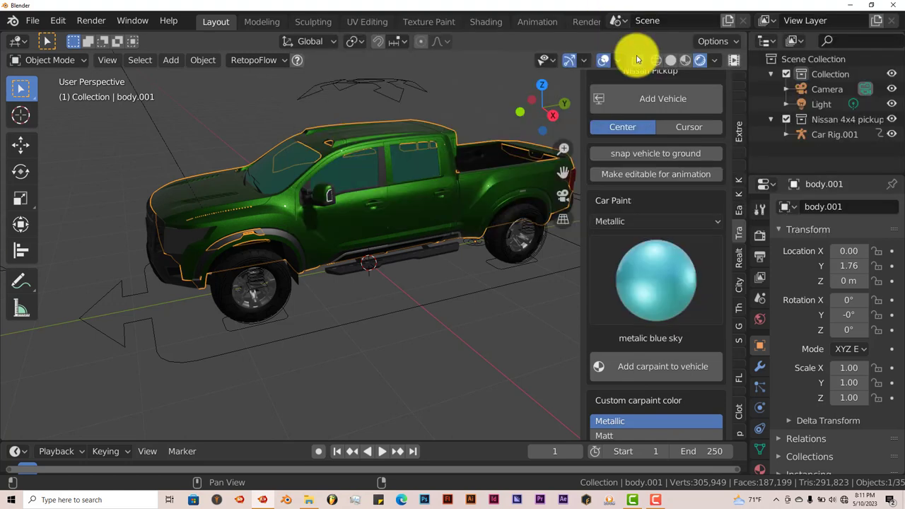
left_click(667, 357)
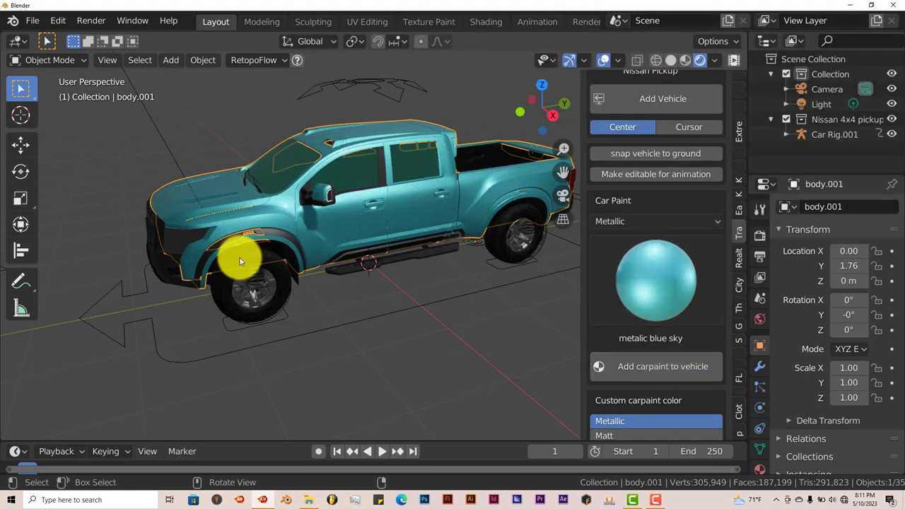
Apply the blue sky paint in Matt finish, then in Shiny finish.
left_click(618, 221)
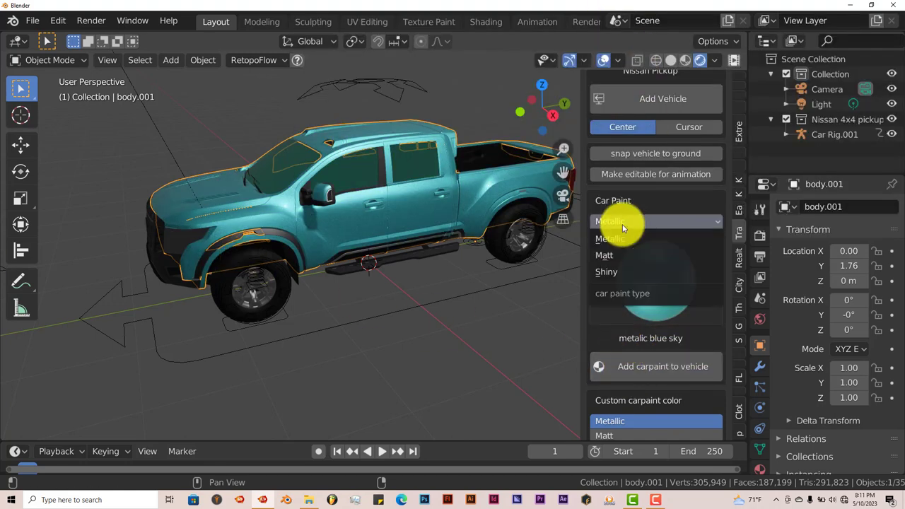
left_click(612, 256)
left_click(650, 366)
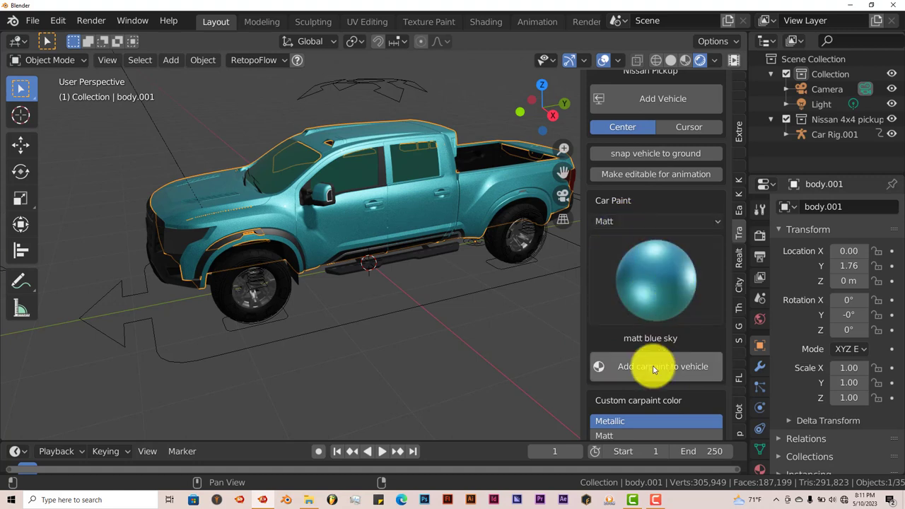
mouse_move(403, 216)
middle_mouse_down()
mouse_move(398, 242)
mouse_move(424, 233)
middle_mouse_up()
left_click(610, 222)
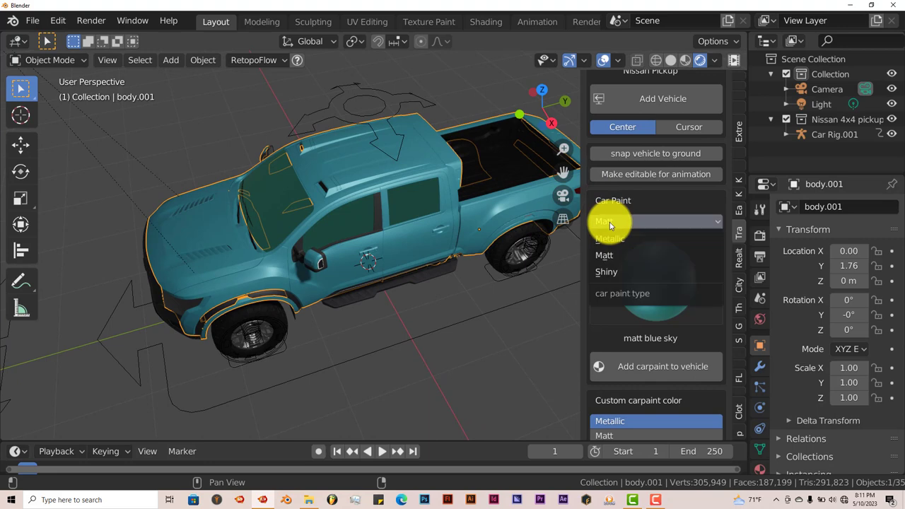
left_click(608, 272)
left_click(636, 366)
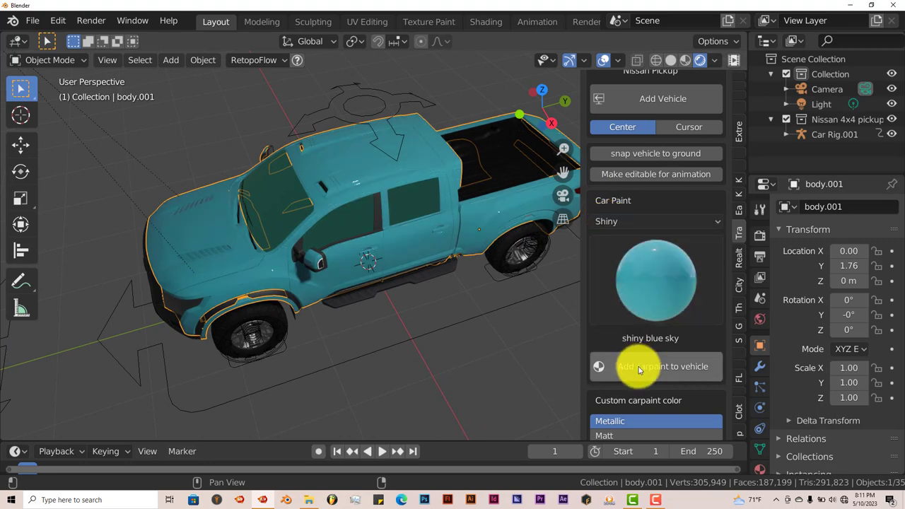
middle_click_drag(424, 265, 418, 243)
Apply the shiny blue night car paint to the pickup.
scroll(666, 370, "down", 5)
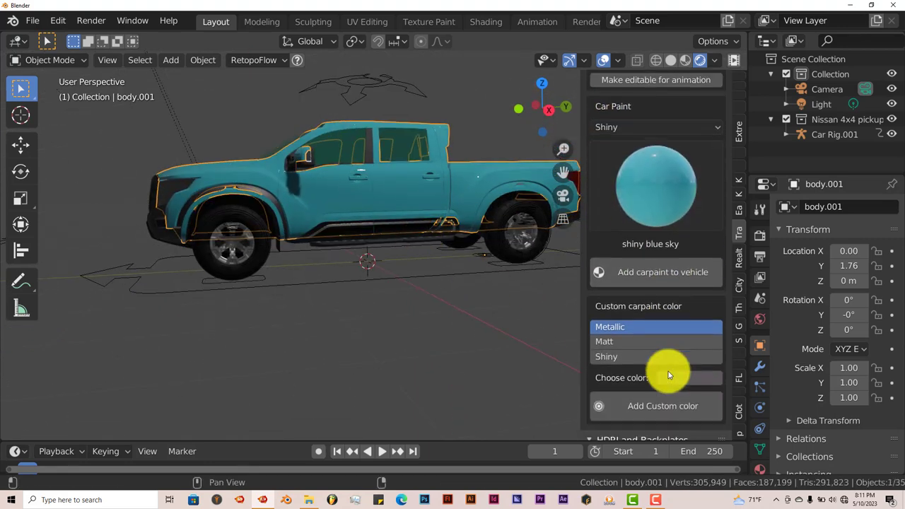
left_click(646, 167)
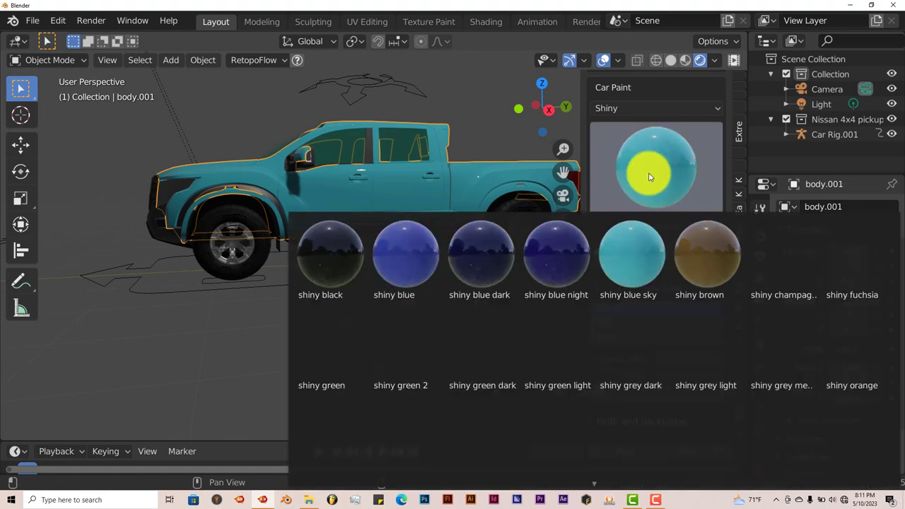
left_click(553, 252)
left_click(646, 251)
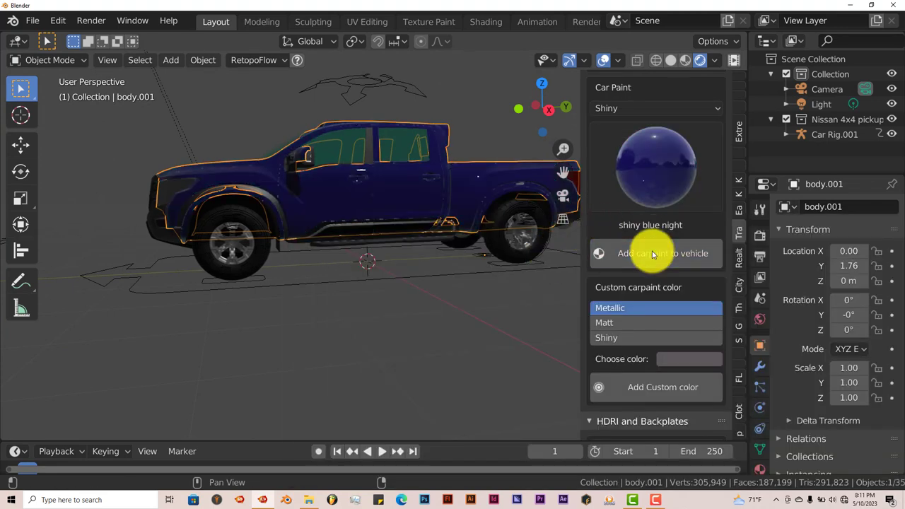
middle_click_drag(457, 263, 467, 292)
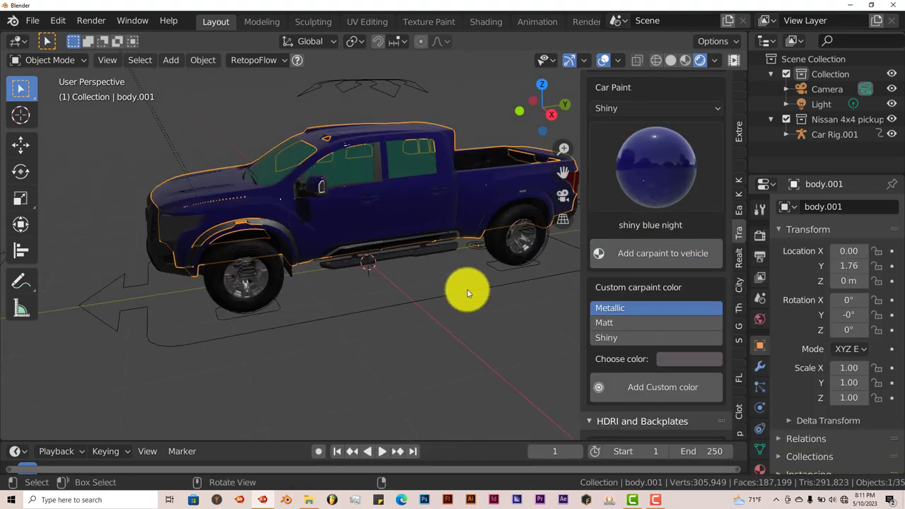
Apply a custom olive-green colour, trying Metallic and Matt before settling on Shiny.
left_click(685, 360)
left_click(716, 190)
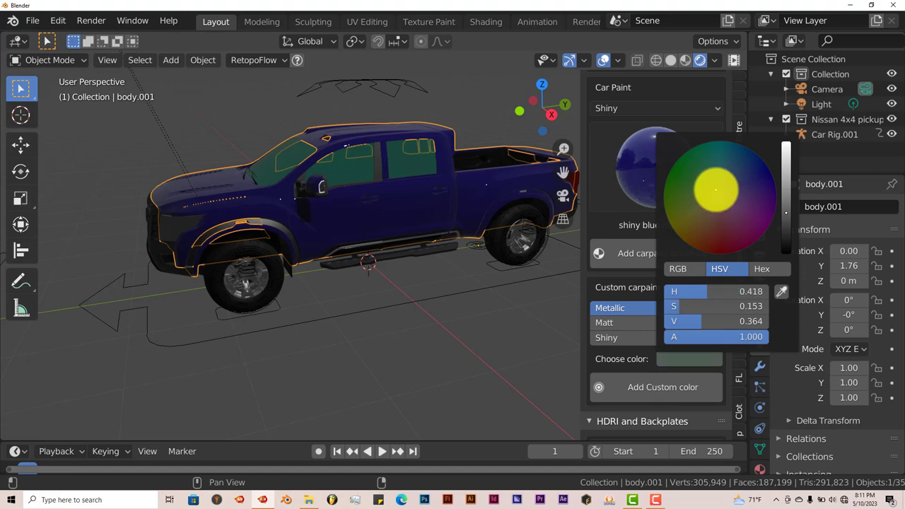
left_click_drag(717, 190, 708, 195)
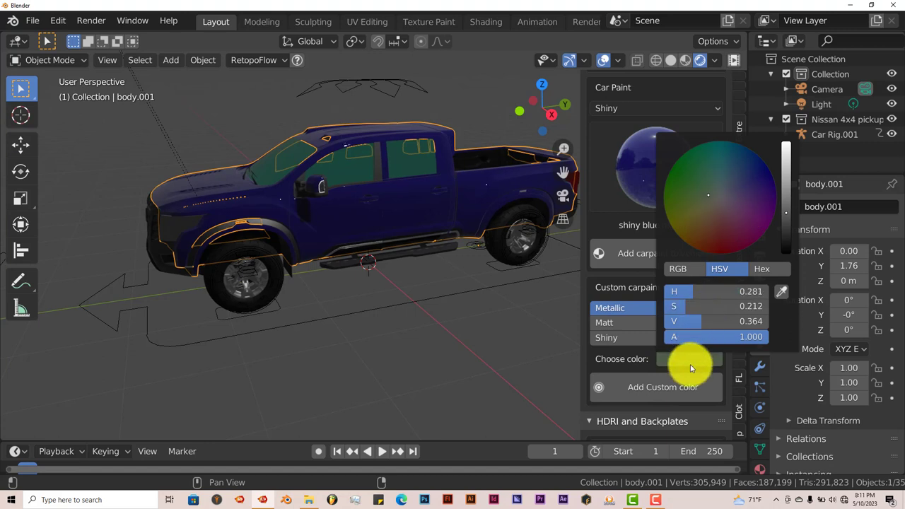
left_click(665, 402)
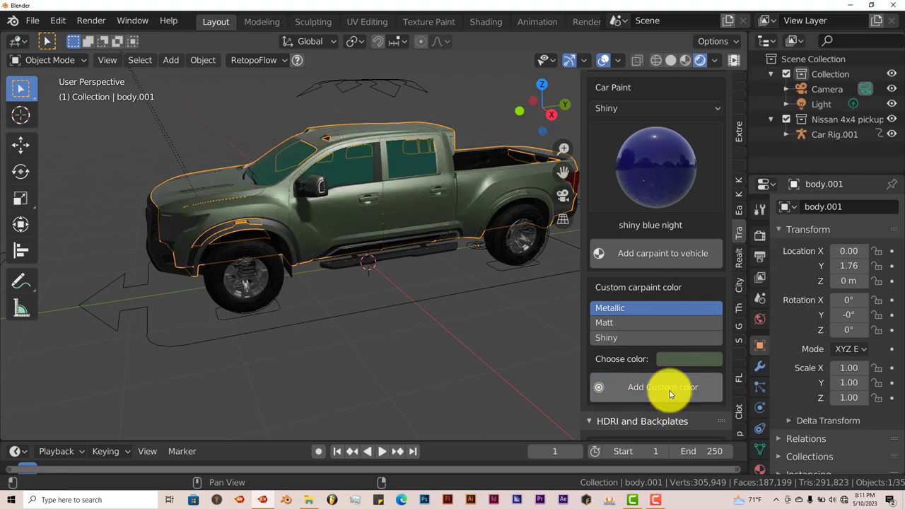
middle_click_drag(452, 314, 452, 316)
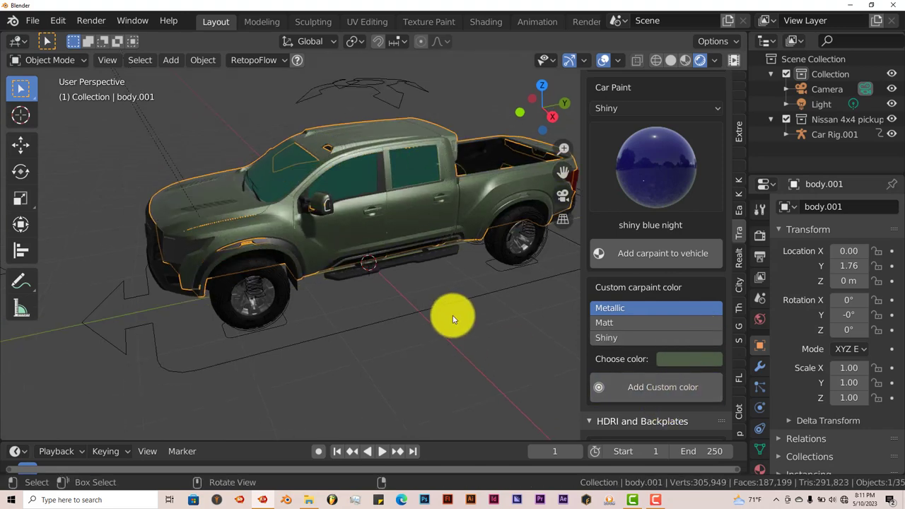
left_click(620, 320)
left_click(650, 390)
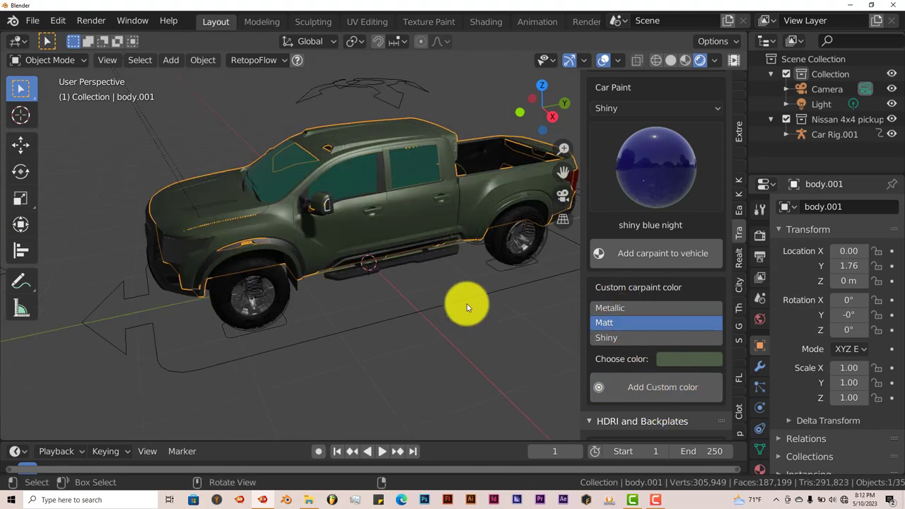
left_click(621, 337)
left_click(628, 382)
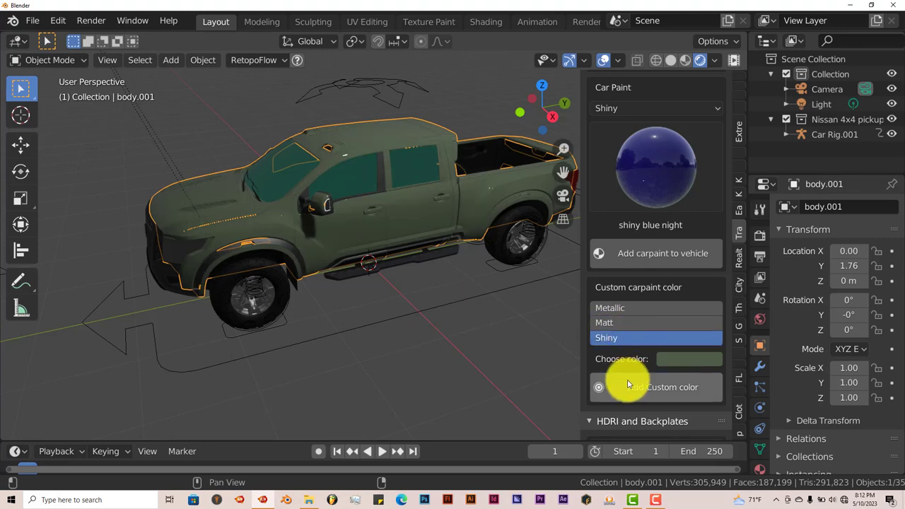
middle_click_drag(417, 304, 399, 322)
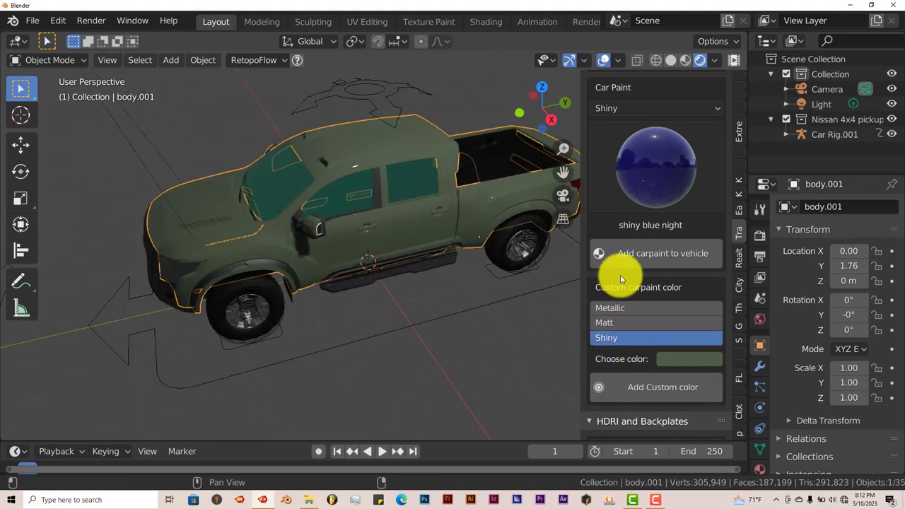
scroll(620, 276, "down", 5)
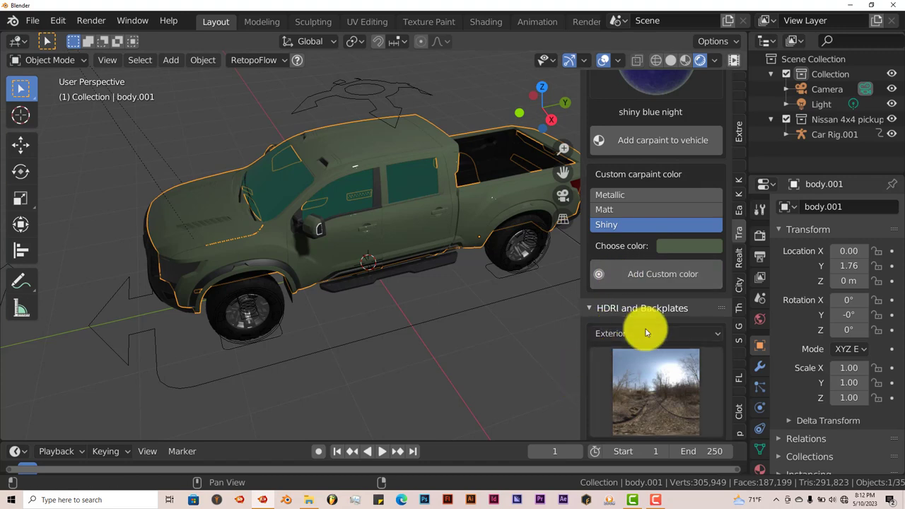
scroll(646, 329, "down", 3)
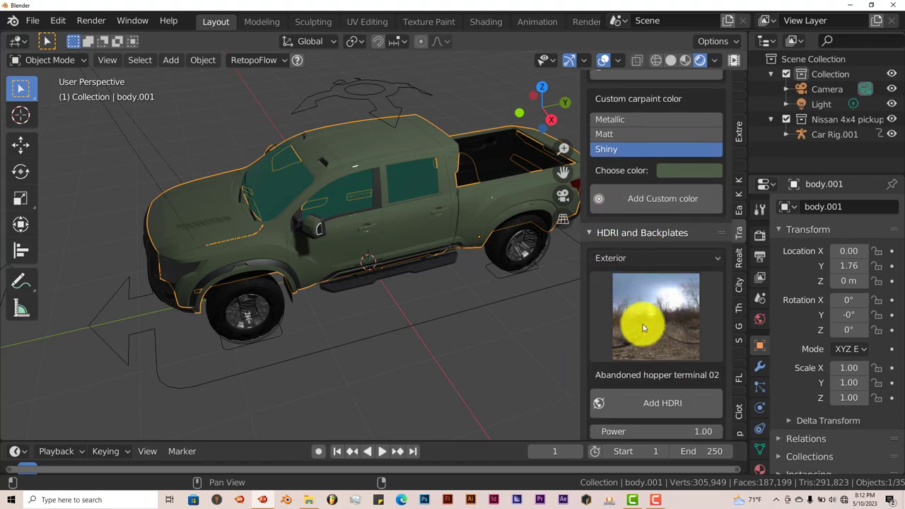
scroll(645, 318, "down", 1)
left_click(643, 295)
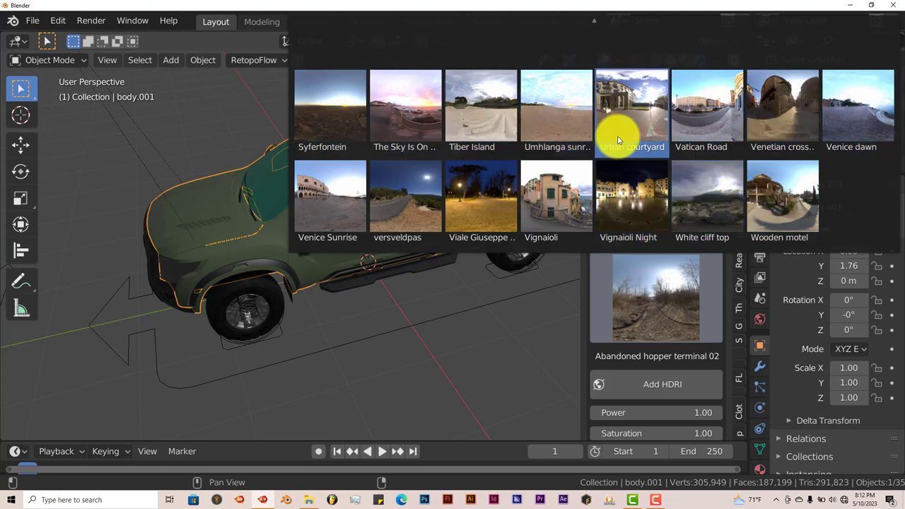
scroll(717, 135, "up", 1)
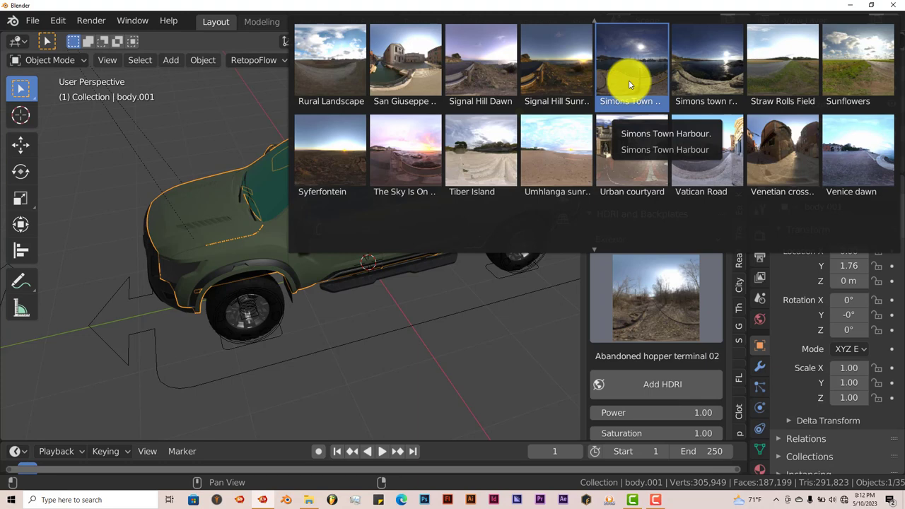
scroll(299, 375, "down", 2)
left_click(302, 260)
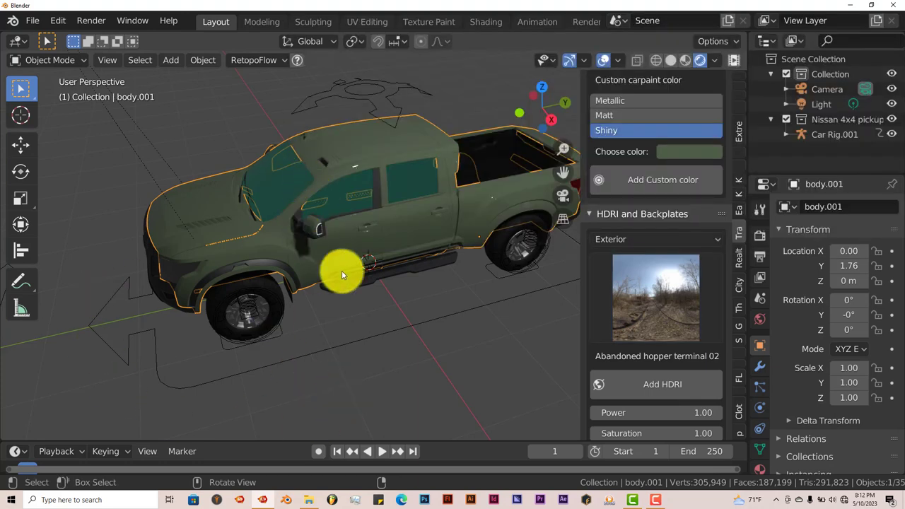
middle_click_drag(390, 217, 384, 216)
scroll(627, 308, "down", 3)
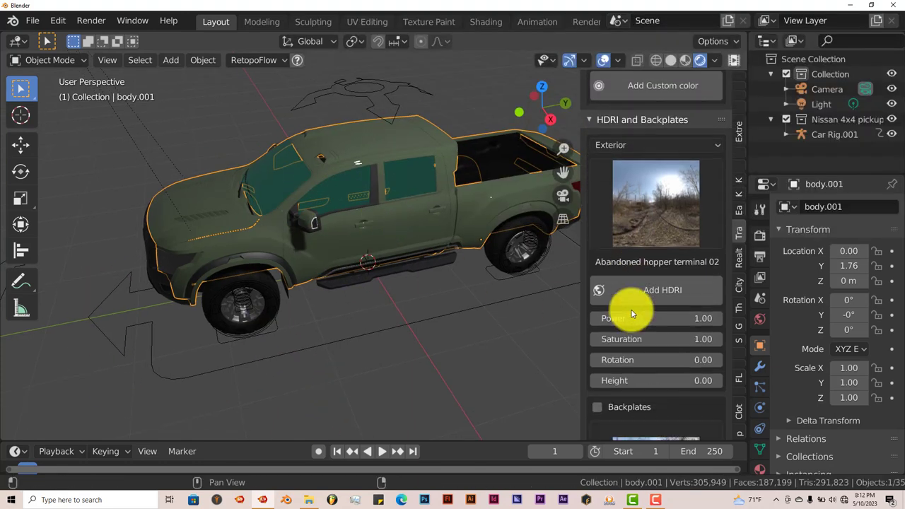
scroll(631, 314, "down", 3)
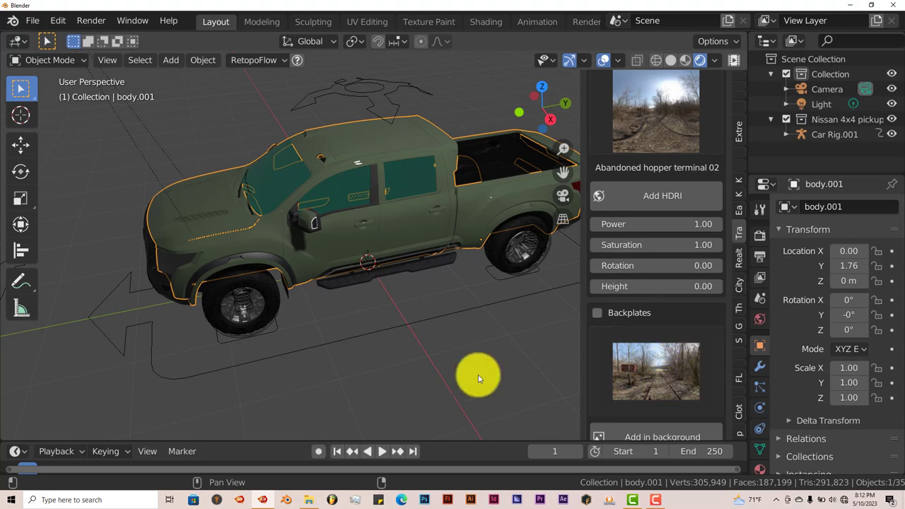
middle_click_drag(431, 365, 380, 347)
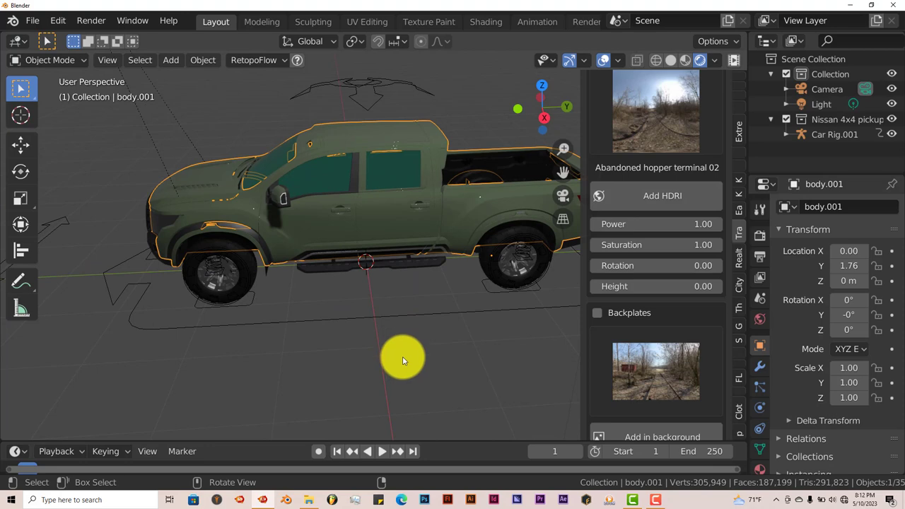
mouse_move(402, 360)
middle_mouse_down()
mouse_move(396, 326)
mouse_move(397, 355)
middle_mouse_up()
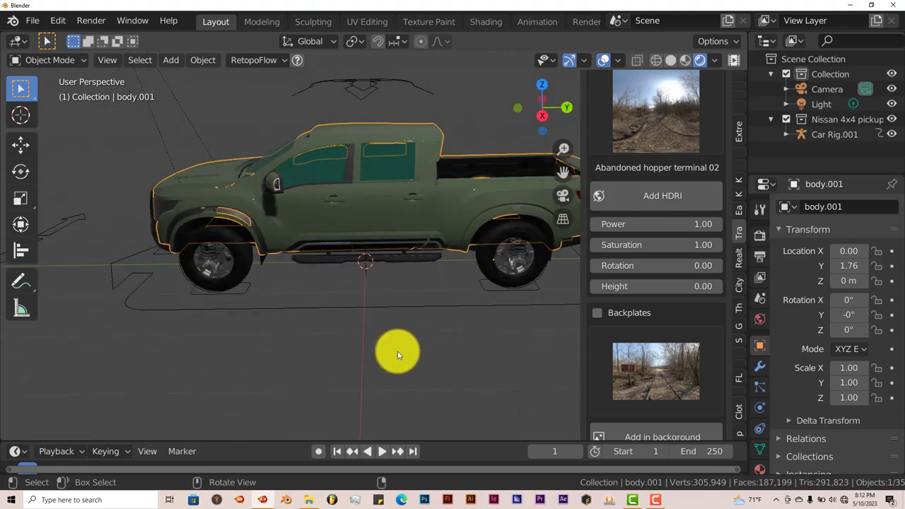
mouse_move(400, 349)
middle_mouse_down()
mouse_move(418, 330)
mouse_move(417, 342)
middle_mouse_up()
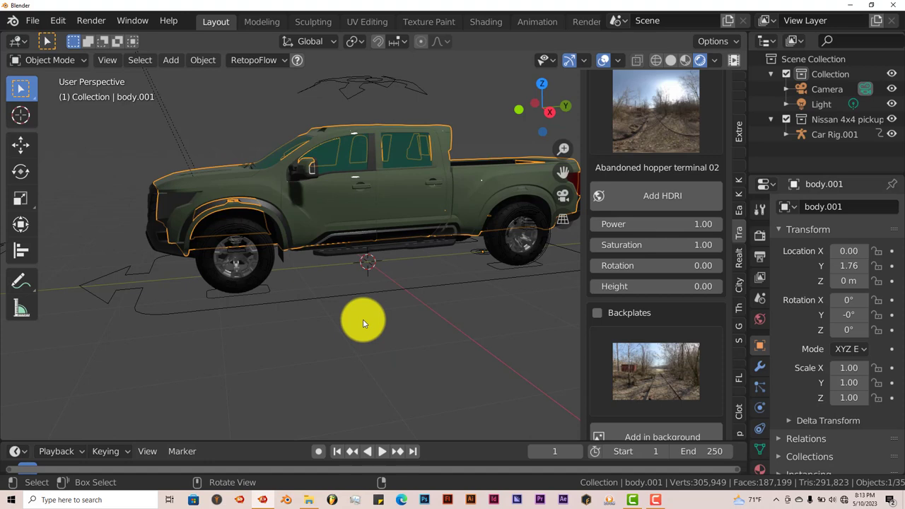
Add a plane under the truck and scale it up in top view.
key("shift+a")
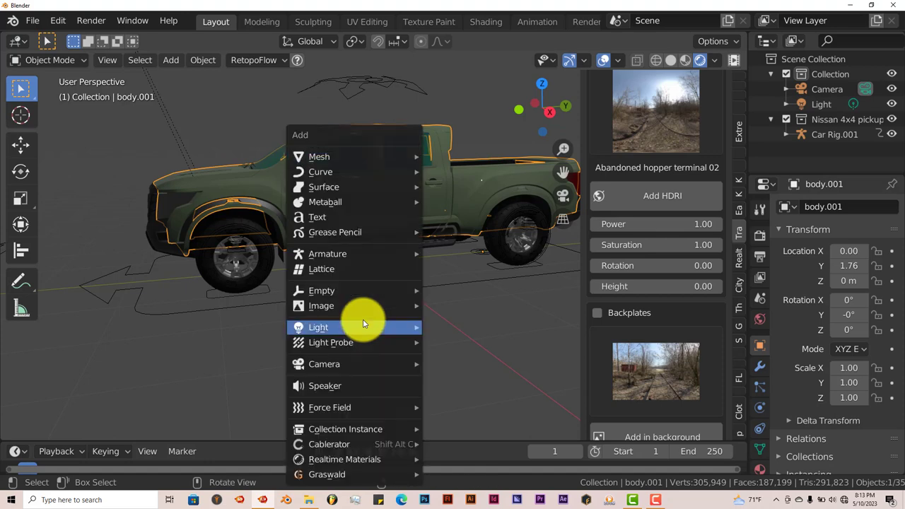
mouse_move(384, 150)
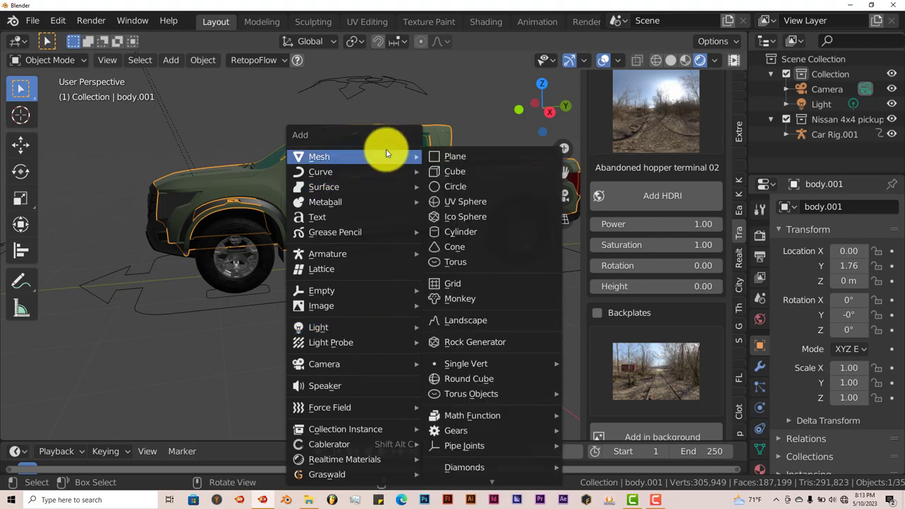
left_click(471, 151)
middle_click_drag(470, 155, 408, 355)
key("KP_7")
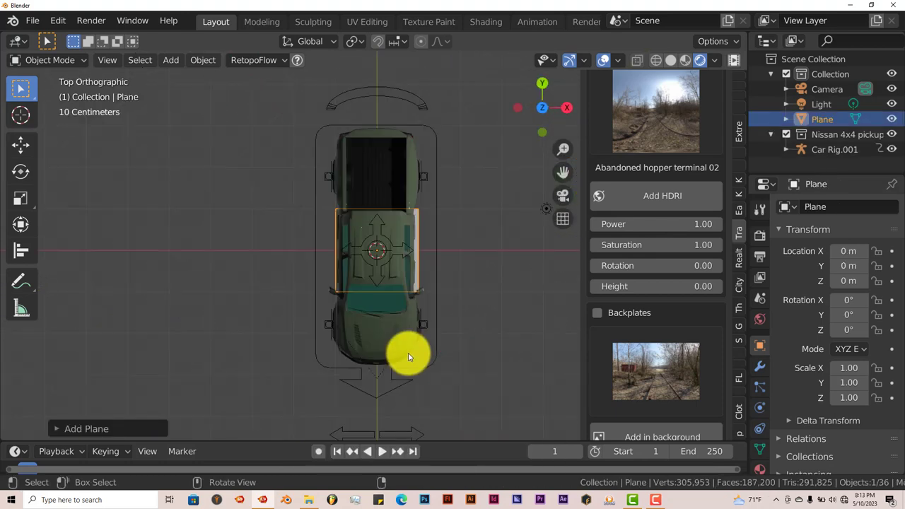
key("s")
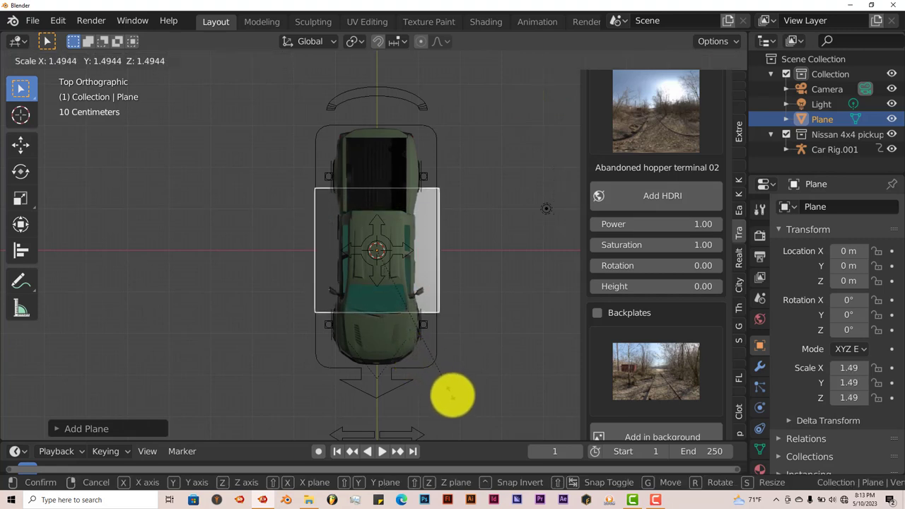
left_click(458, 401)
Stretch the plane to 11.8 along Y into a long road strip under the truck.
scroll(460, 398, "down", 2)
key("KP_5")
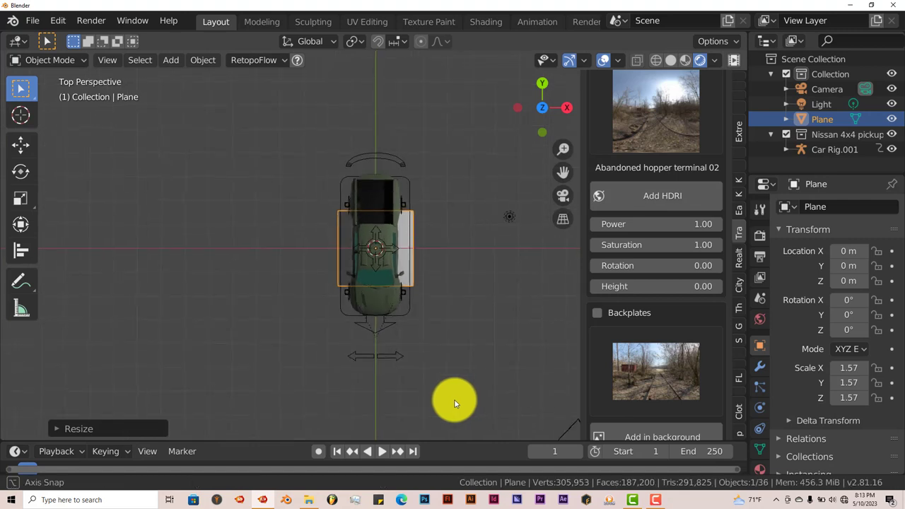
middle_click_drag(448, 400, 438, 369)
key("KP_5")
key("KP_7")
key("s")
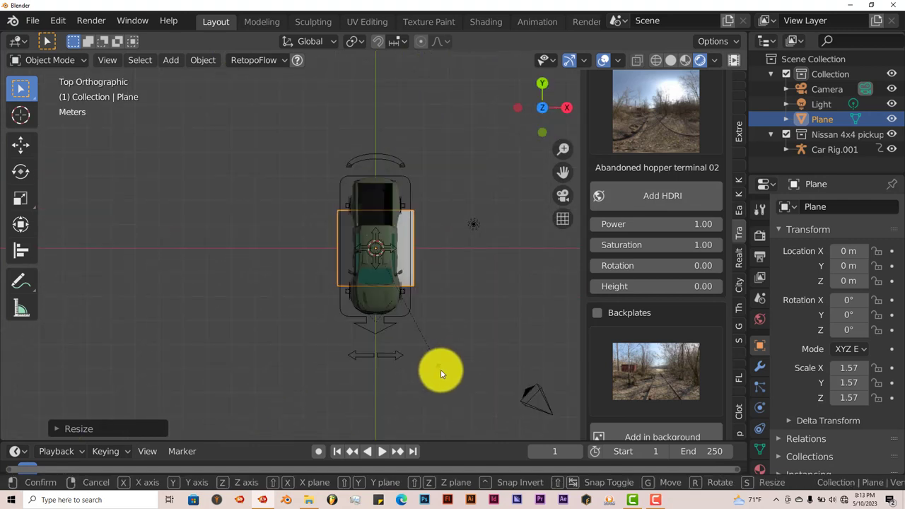
key("y")
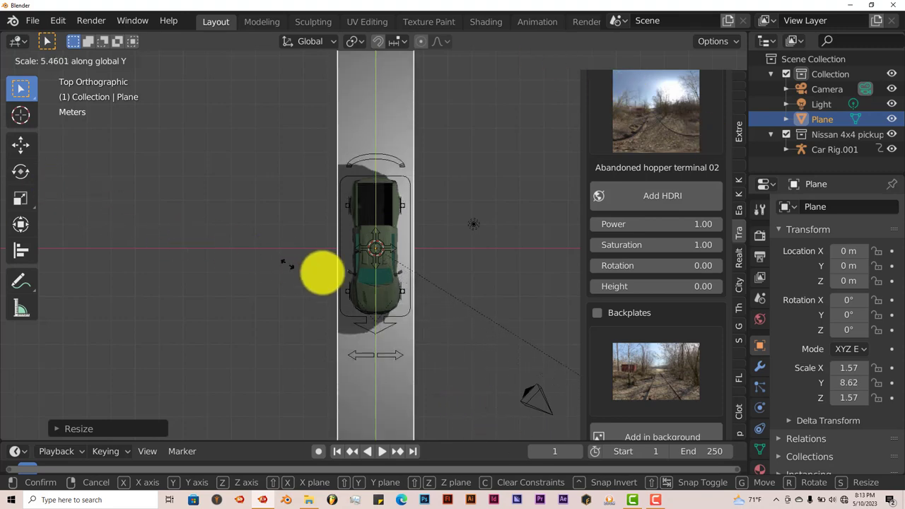
left_click(548, 340)
middle_click_drag(514, 343, 507, 146)
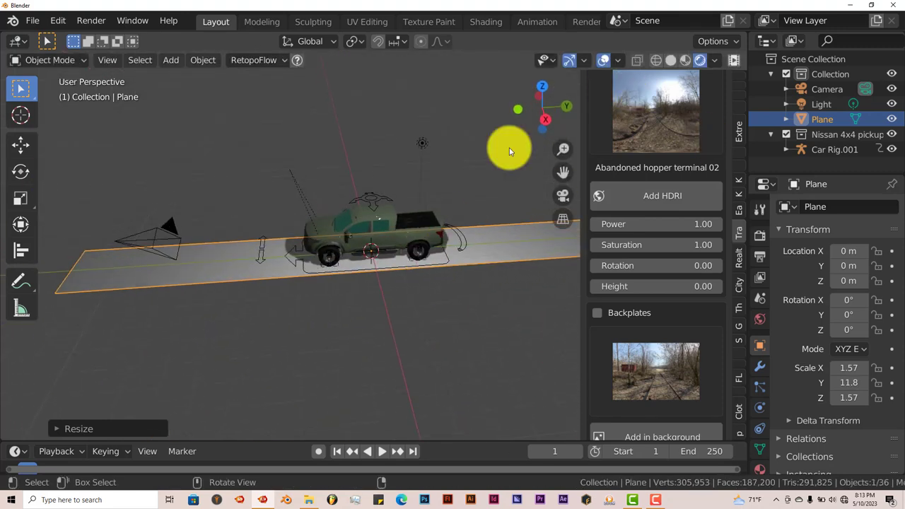
left_click(670, 60)
mouse_move(446, 269)
middle_mouse_down()
mouse_move(439, 250)
mouse_move(433, 297)
middle_mouse_up()
scroll(186, 303, "up", 4)
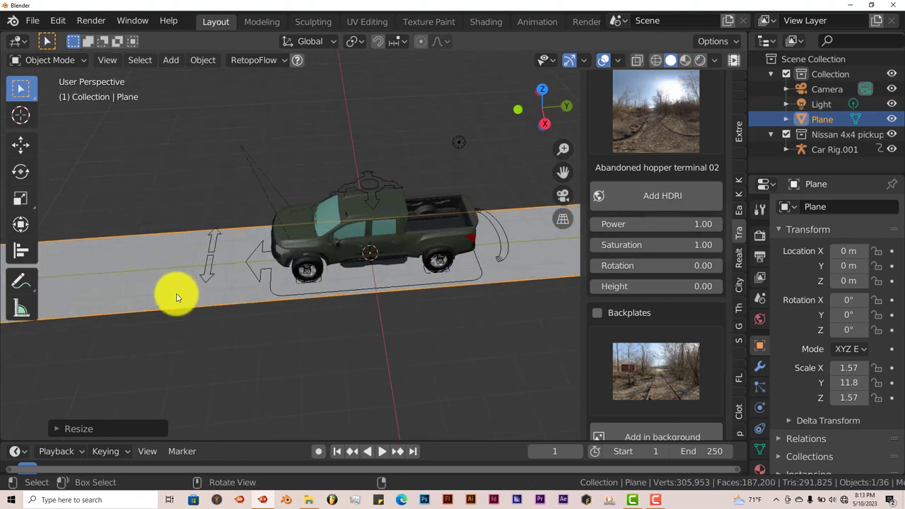
middle_click_drag(140, 286, 139, 318)
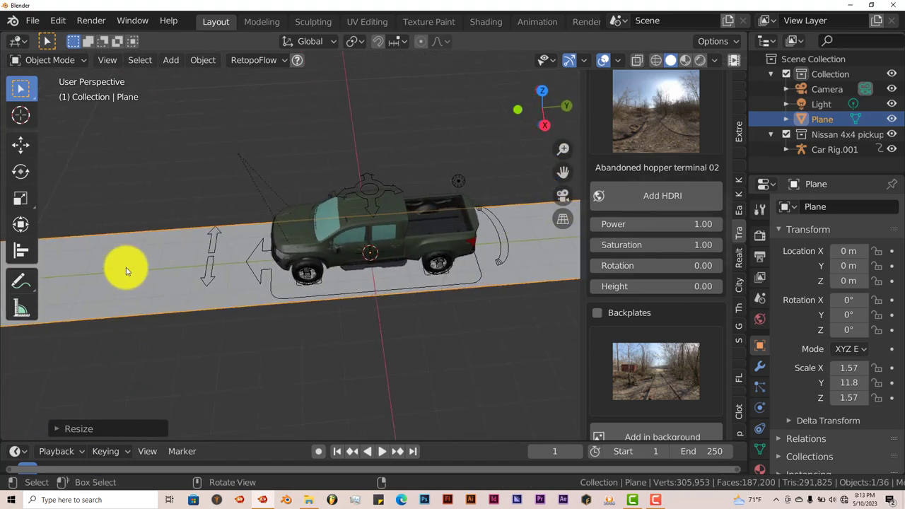
Subdivide the road plane in Edit Mode with 100 cuts, giving 10,404 vertices.
key("Tab")
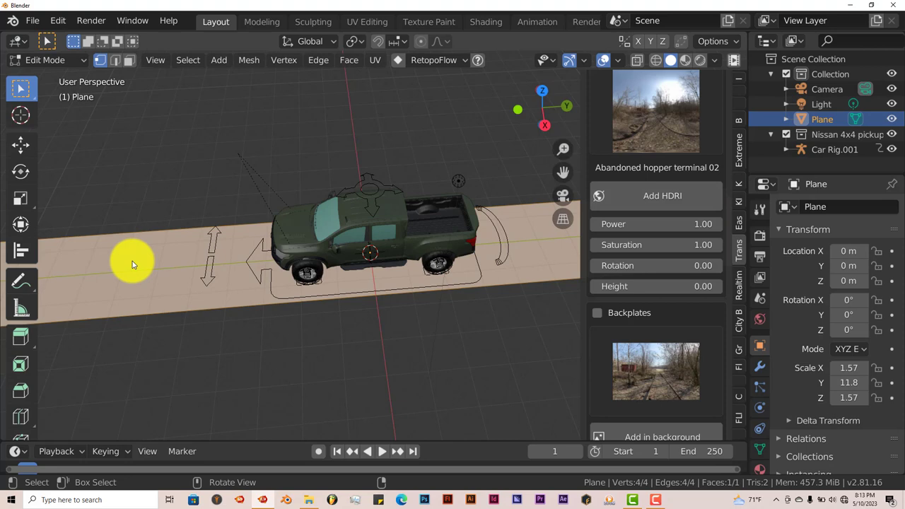
right_click(133, 261)
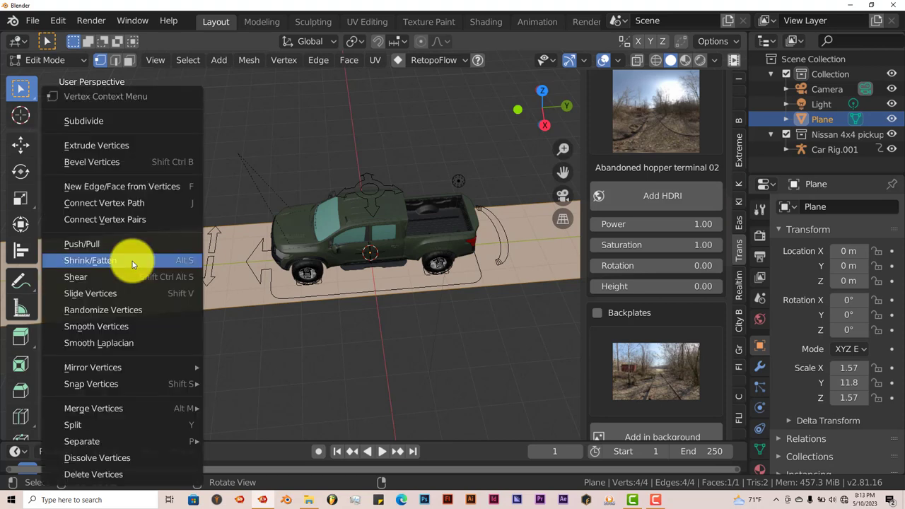
left_click(120, 121)
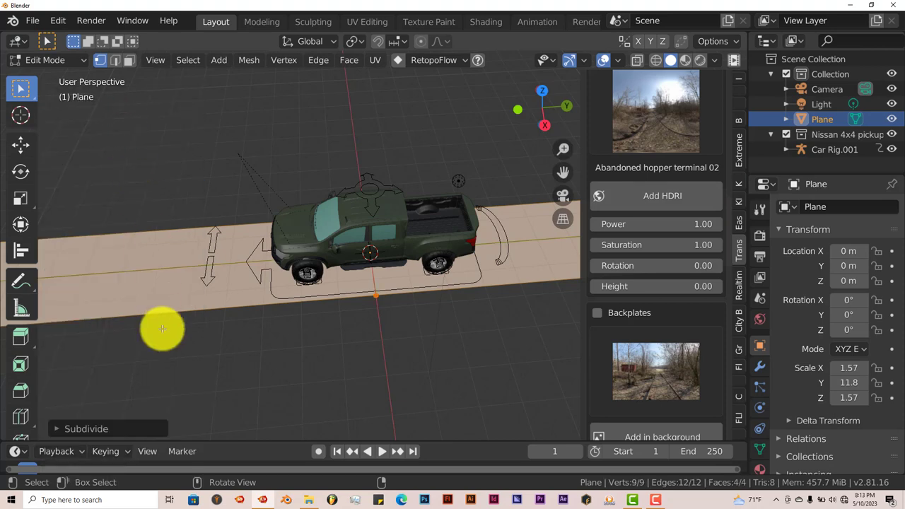
left_click(56, 429)
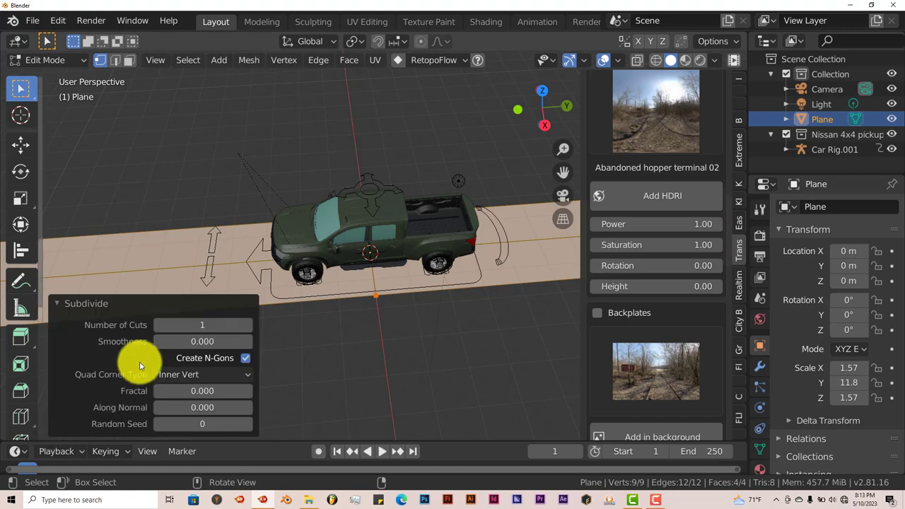
left_click(198, 326)
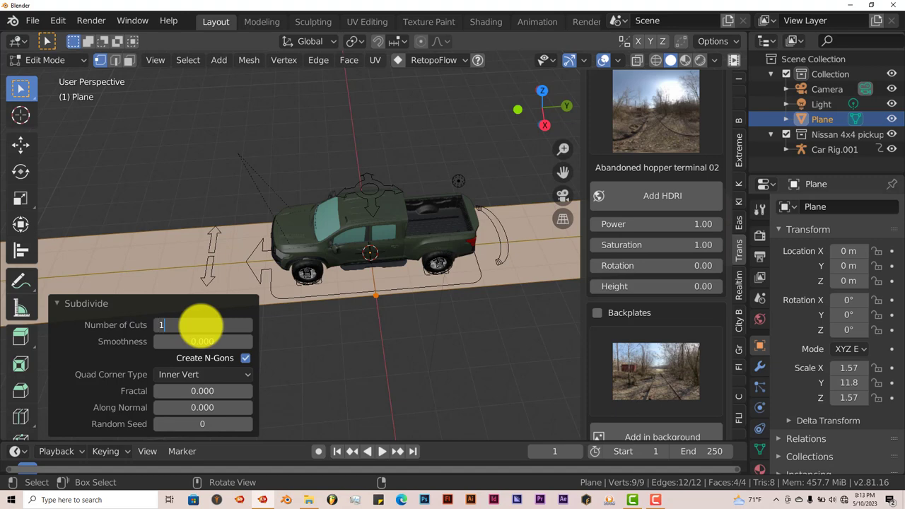
key("Return")
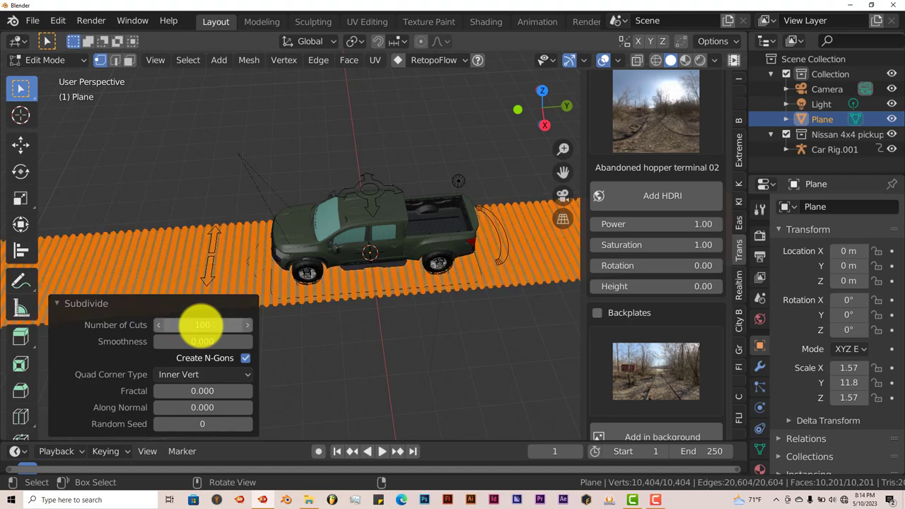
left_click(56, 304)
middle_click_drag(156, 360, 191, 309)
key("Tab")
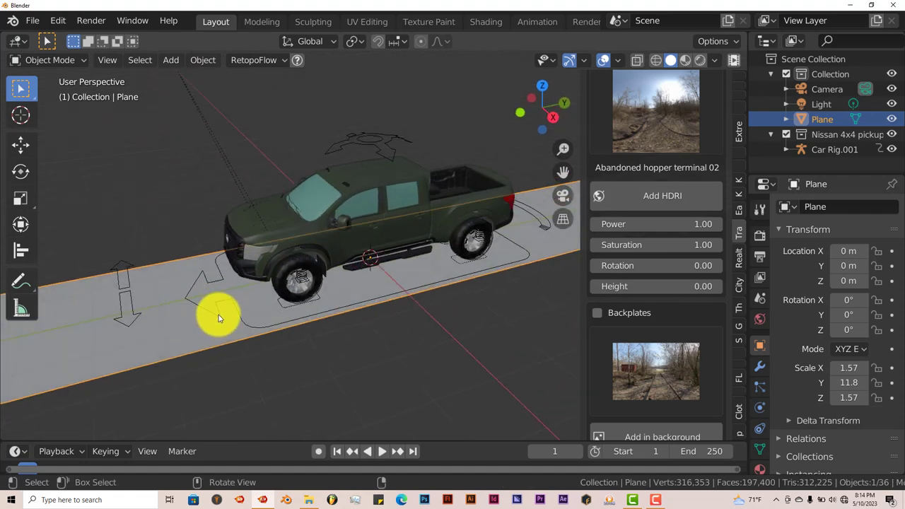
Add a Displace modifier to the road Plane, leaving strength 1.000 and midlevel 0.500.
mouse_move(221, 348)
middle_mouse_down()
mouse_move(202, 344)
mouse_move(227, 346)
middle_mouse_up()
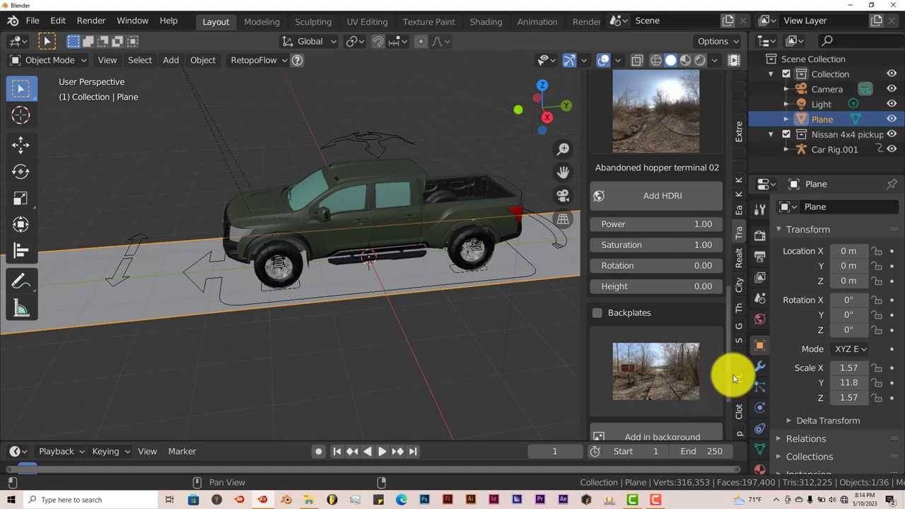
left_click(762, 368)
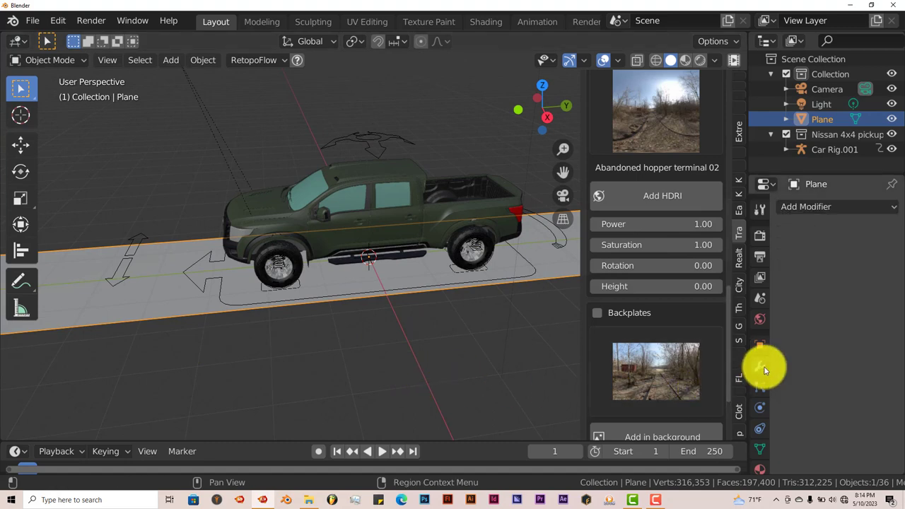
left_click(813, 210)
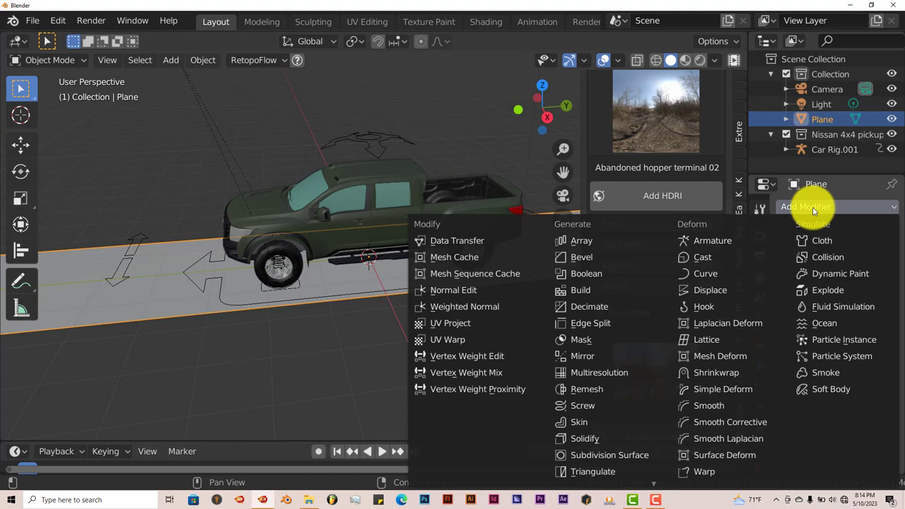
left_click(712, 290)
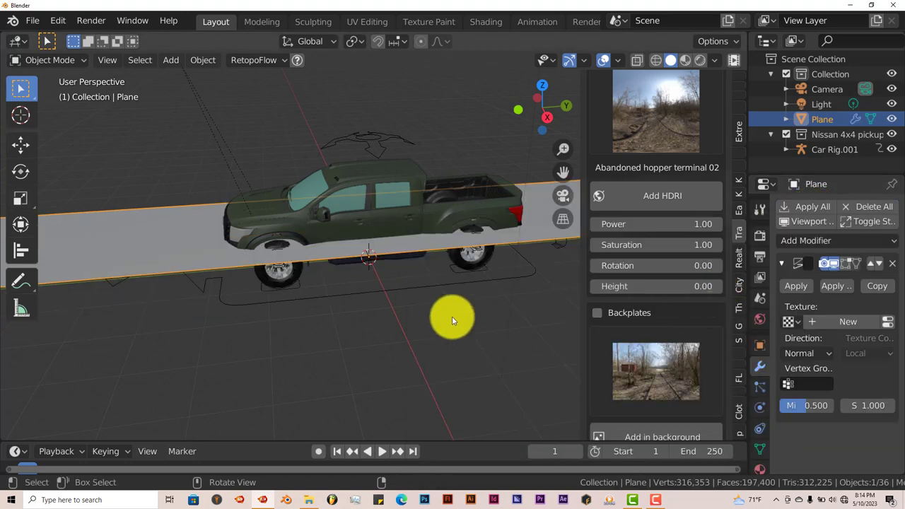
middle_click_drag(449, 316, 413, 248)
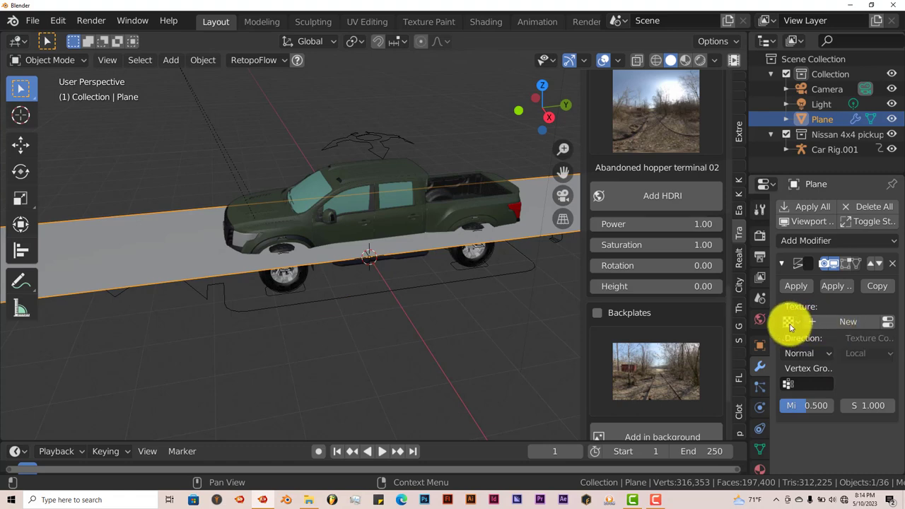
Give the Displace modifier a new image texture using AsphaltDamaged0049_2_thumblarge.jpg from D:\Blender textures.
scroll(751, 360, "down", 2)
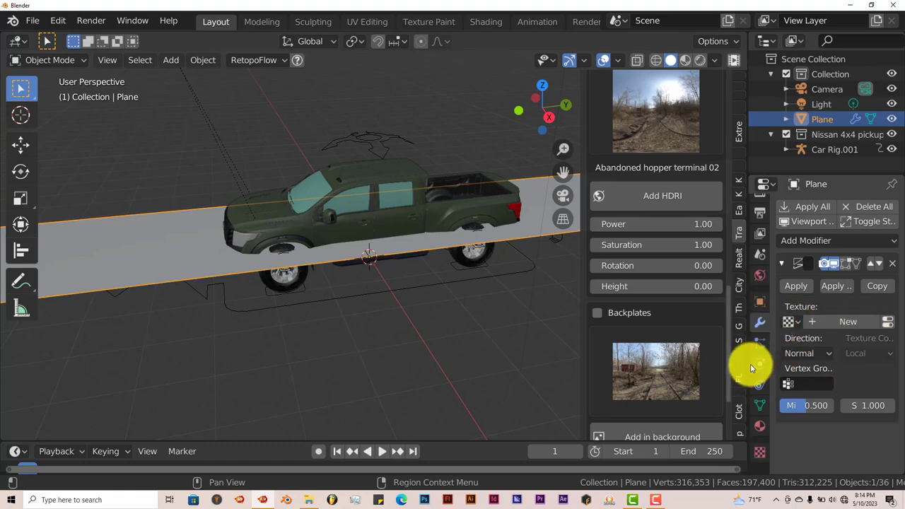
left_click(758, 450)
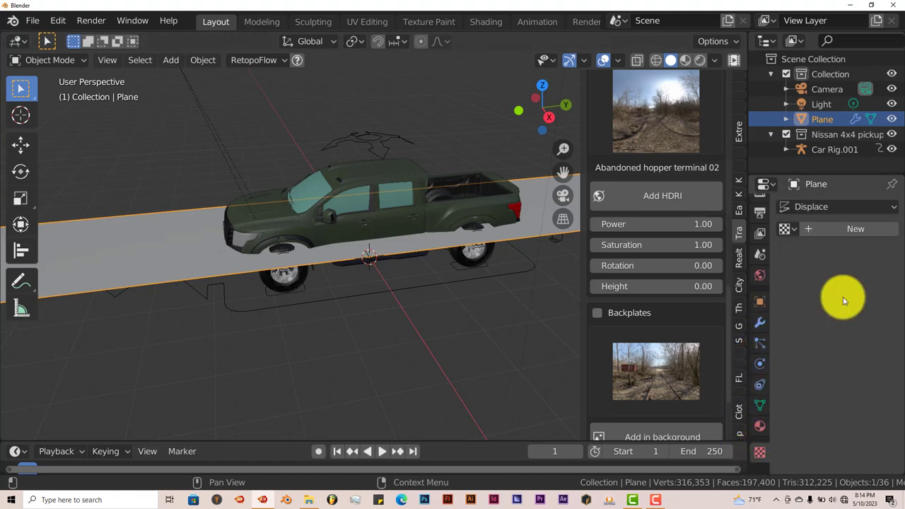
left_click(853, 230)
scroll(865, 340, "down", 3)
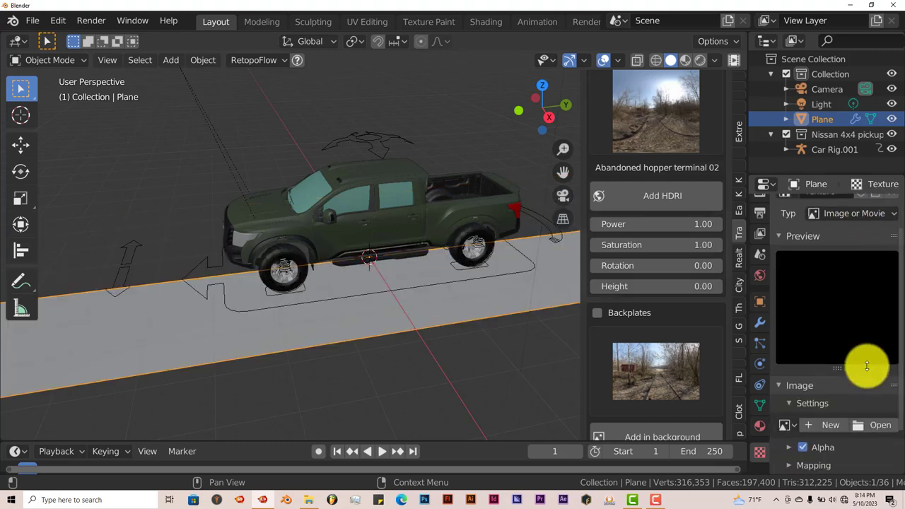
left_click(879, 407)
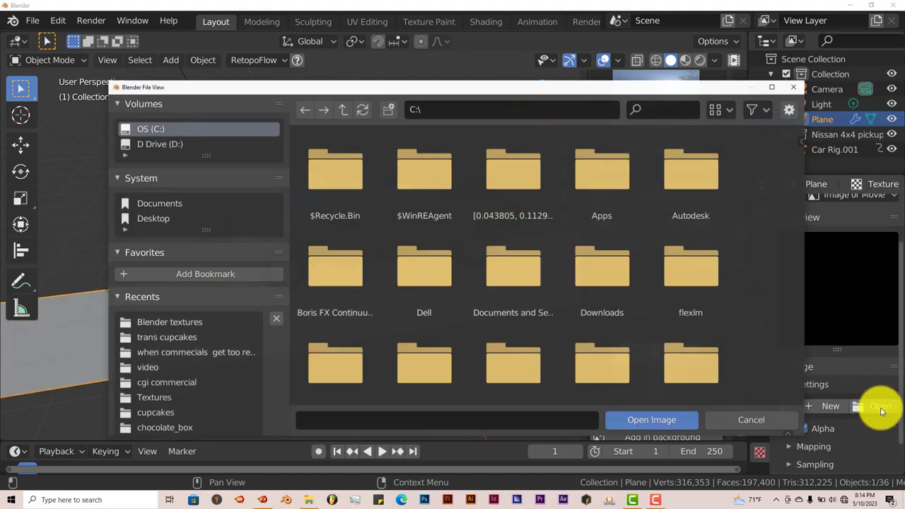
left_click(190, 325)
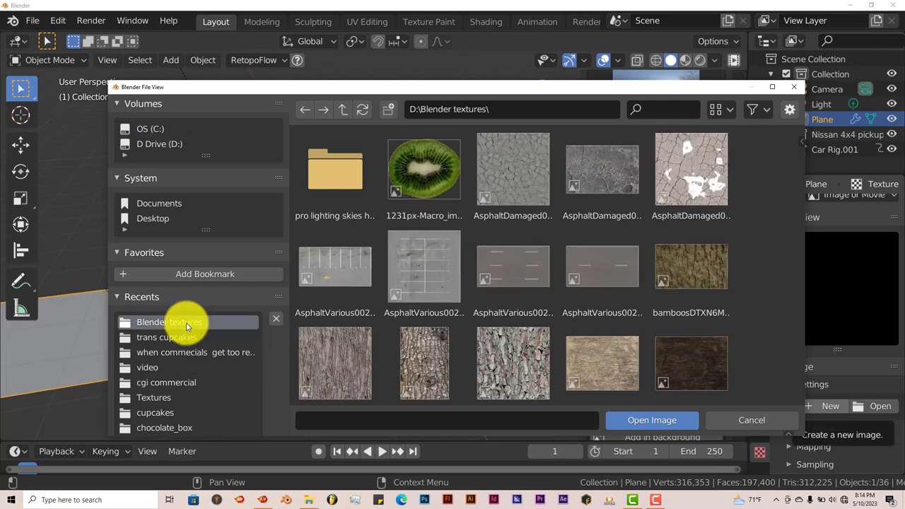
left_click(492, 172)
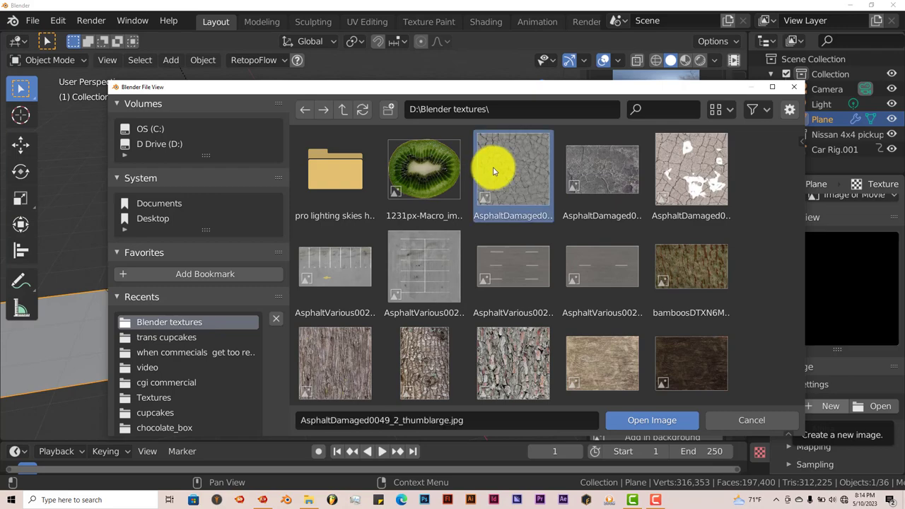
left_click(650, 420)
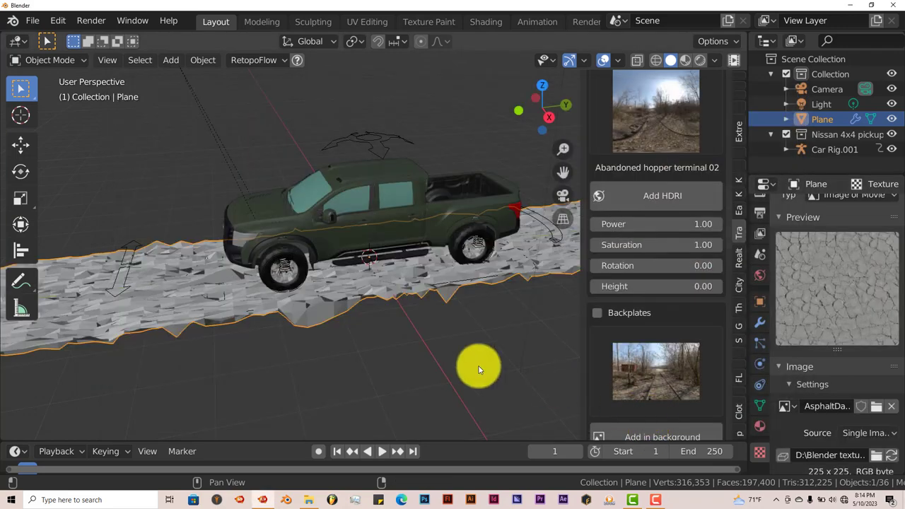
middle_click_drag(414, 353, 374, 345)
Apply Shade Smooth to the road Plane.
right_click(374, 343)
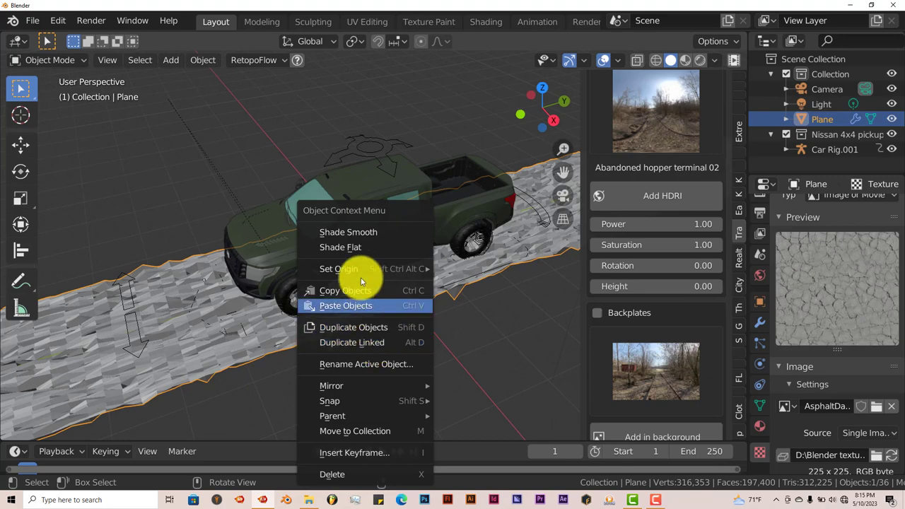
left_click(368, 234)
scroll(363, 329, "up", 3)
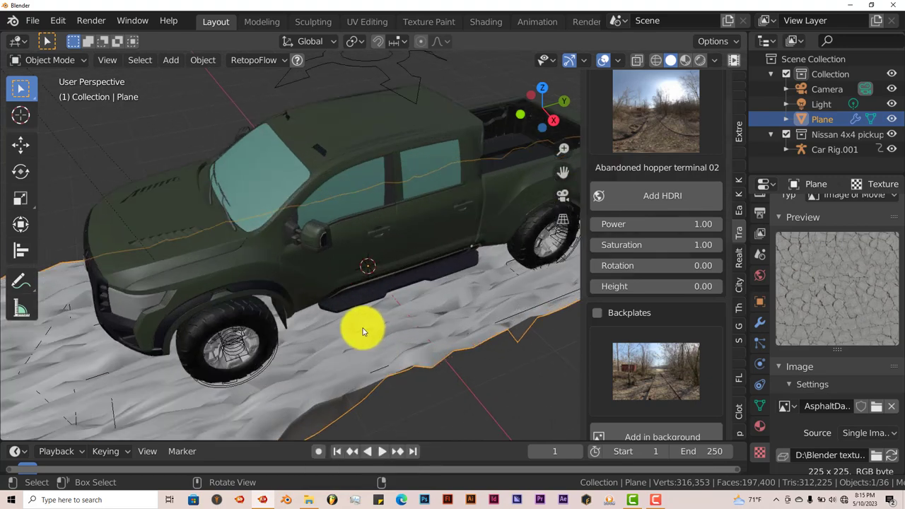
middle_click_drag(363, 330, 350, 308)
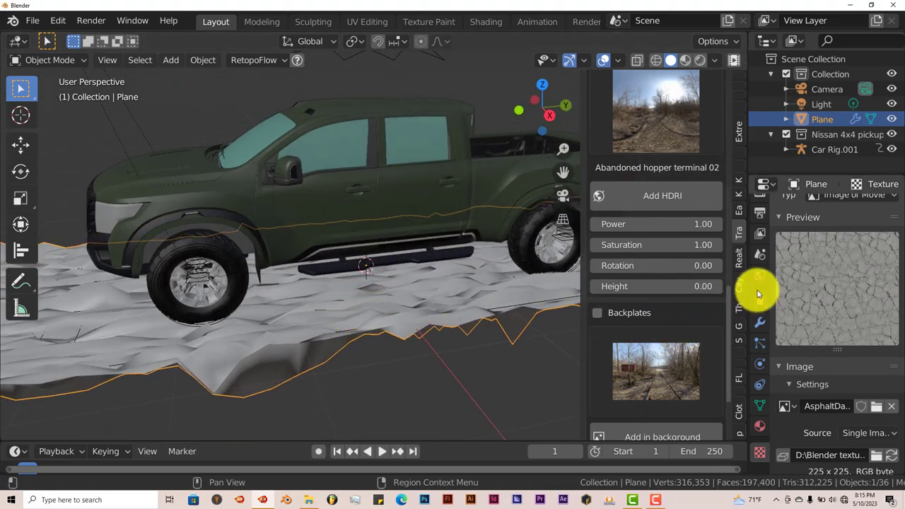
Lower the road's Displace strength to 0.5.
left_click(757, 322)
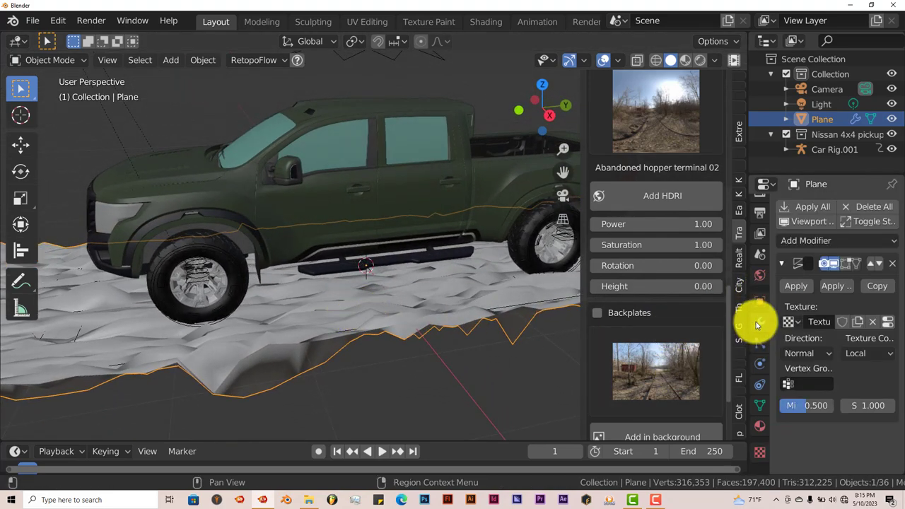
double_click(867, 407)
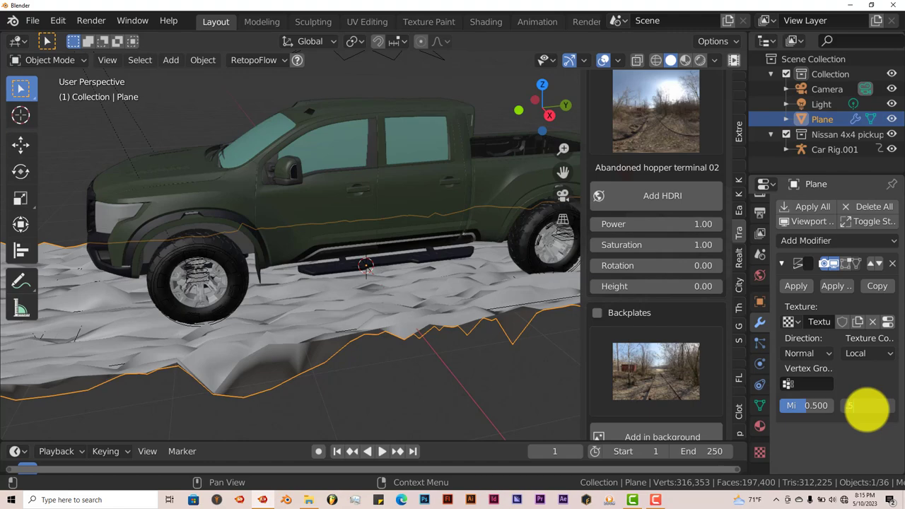
type(".5")
key("Return")
middle_click_drag(396, 382, 385, 366)
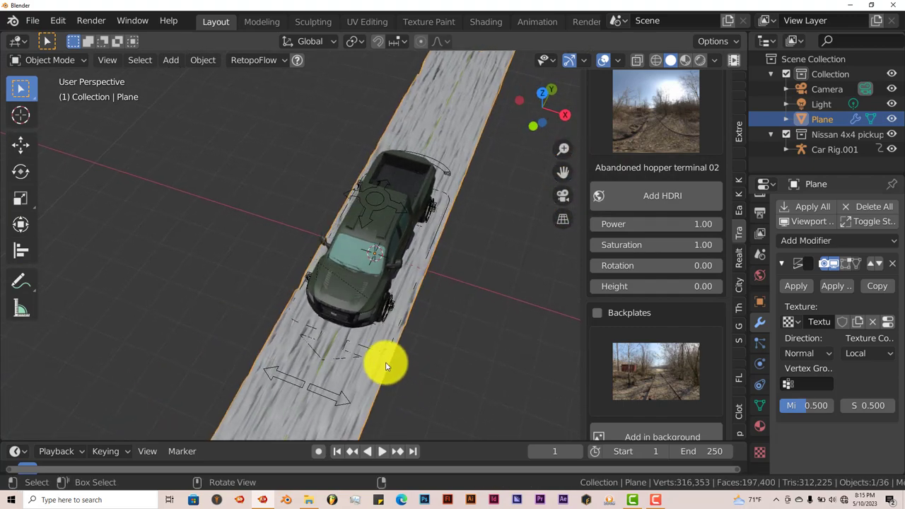
Widen the road plane by scaling it along the X axis.
key("s")
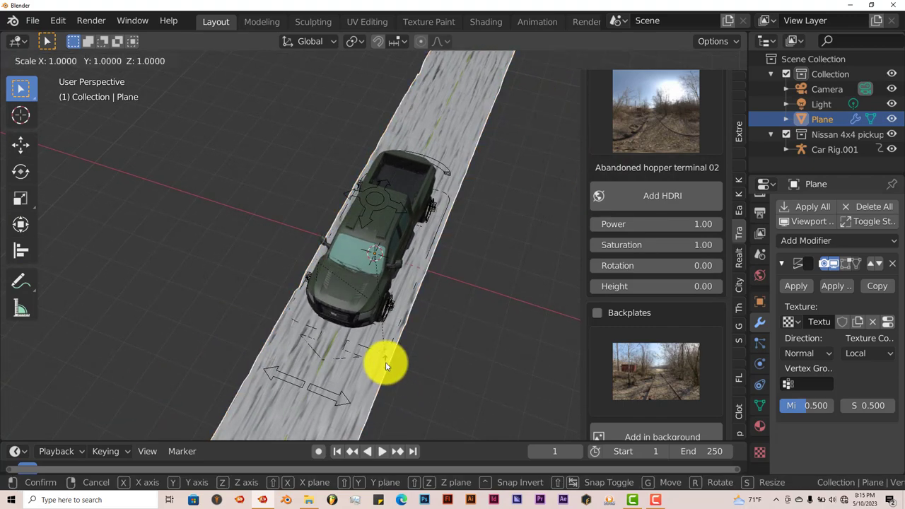
key("x")
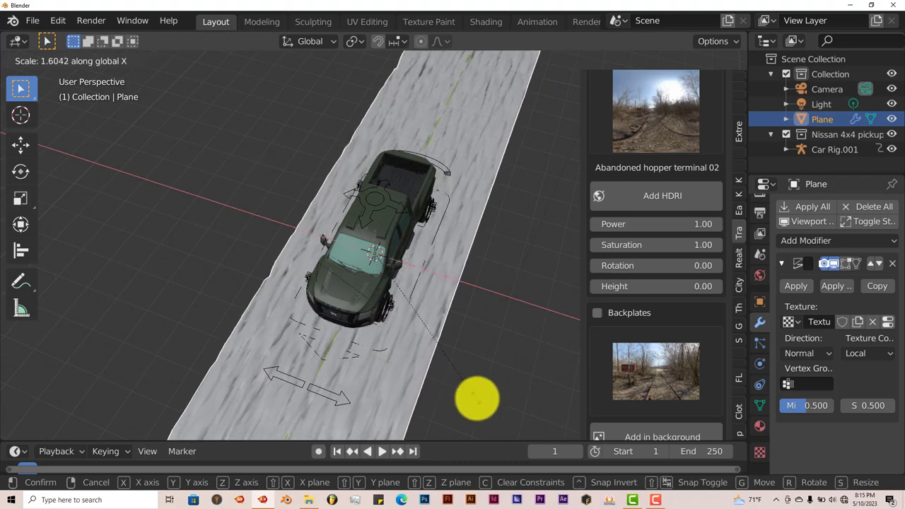
left_click(477, 398)
middle_click_drag(477, 398, 414, 343)
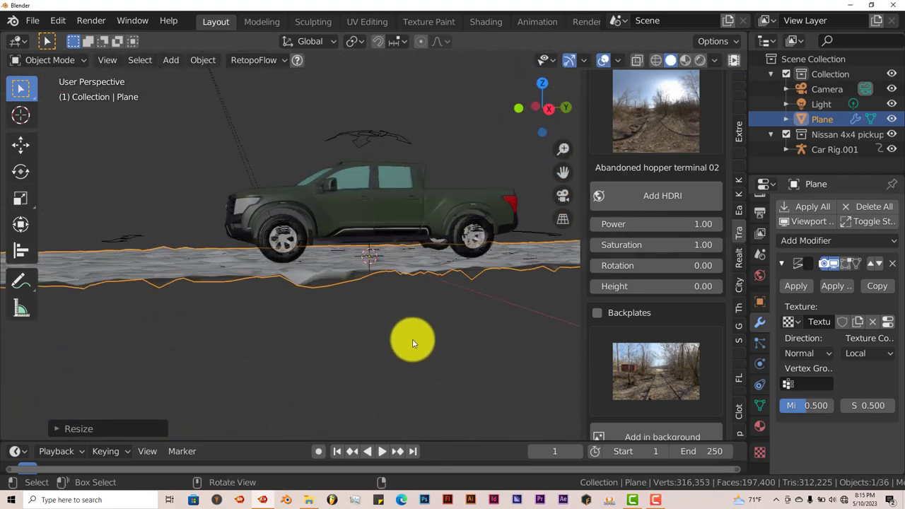
Raise the road's Displace strength to 0.800 for more pronounced bumps.
scroll(412, 338, "up", 5)
mouse_move(389, 347)
middle_mouse_down()
mouse_move(389, 337)
mouse_move(398, 340)
mouse_move(388, 343)
middle_mouse_up()
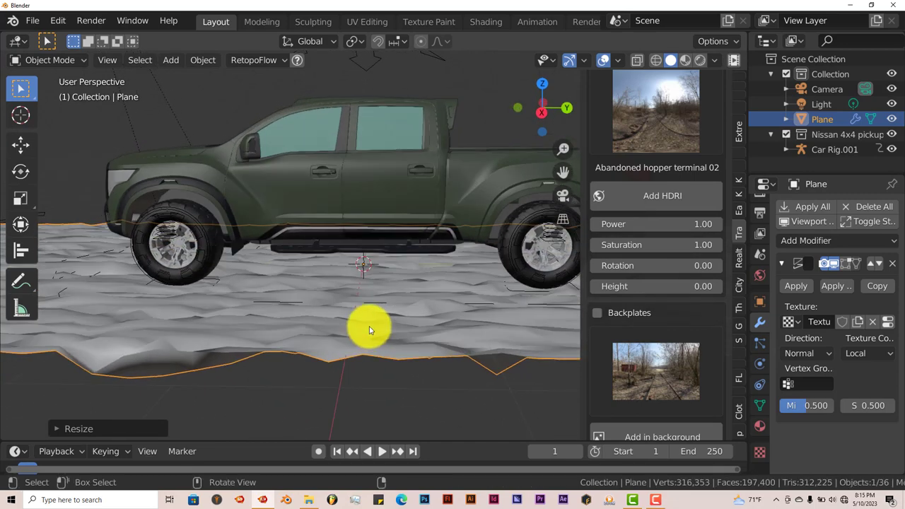
scroll(369, 328, "down", 3)
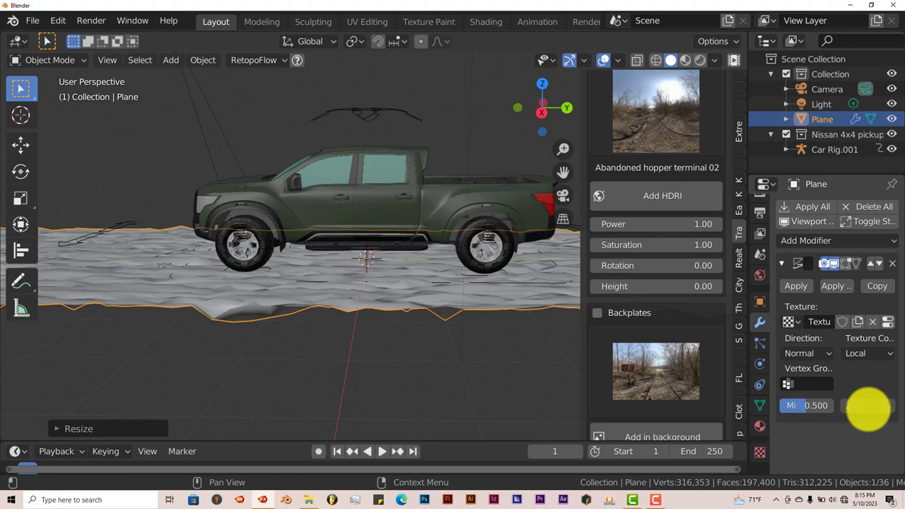
key("Return")
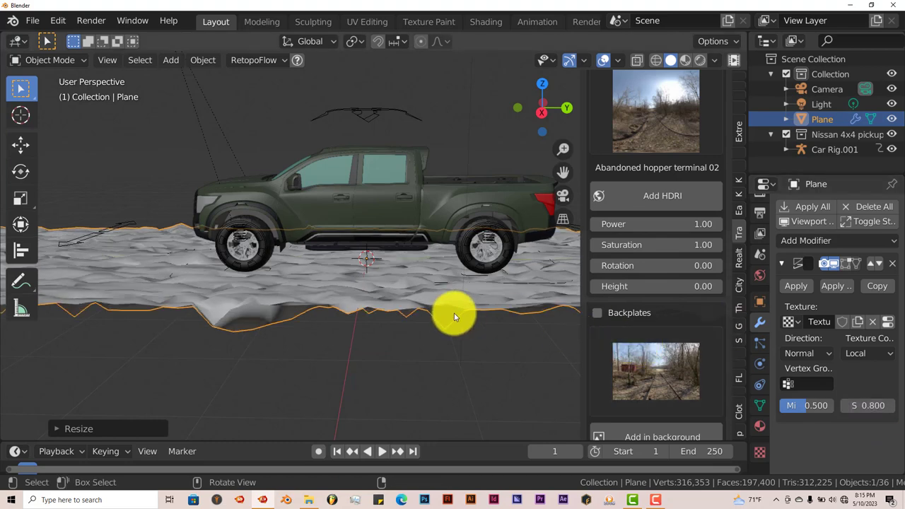
mouse_move(455, 313)
middle_mouse_down()
mouse_move(466, 332)
mouse_move(460, 327)
middle_mouse_up()
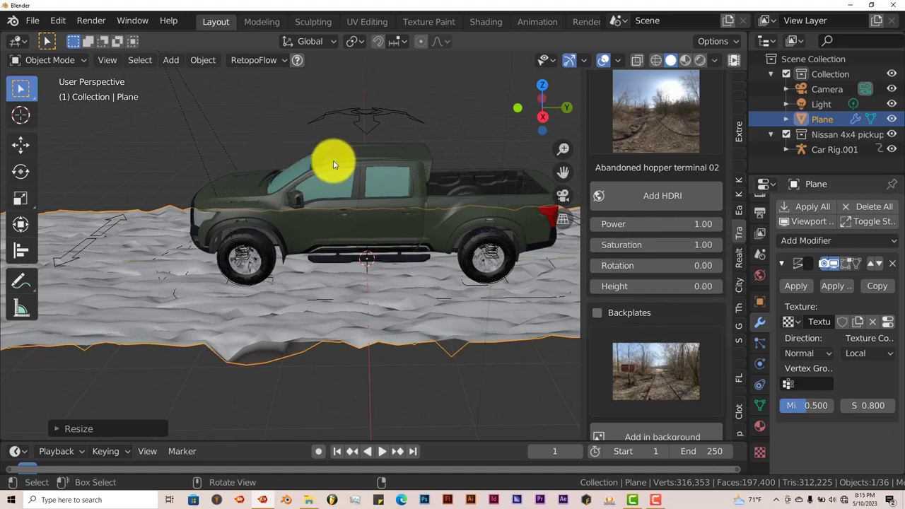
Select Car Rig.001 and show its Animation Rig settings, with pitch and roll factors at 0.500.
left_click(367, 135)
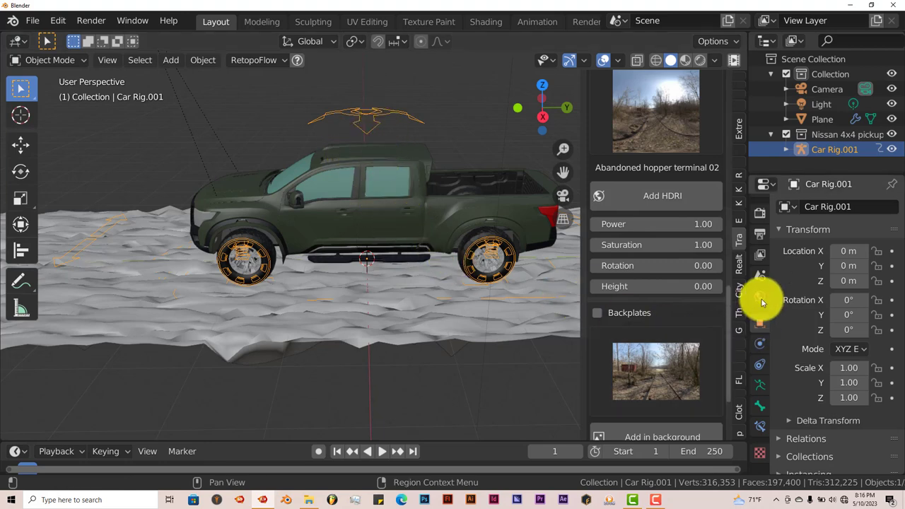
left_click(741, 177)
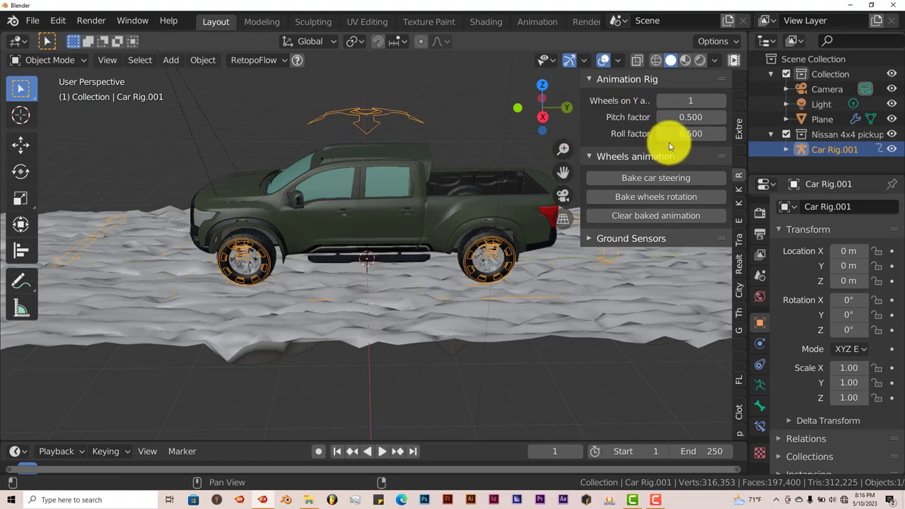
Switch Car Rig.001 into Pose Mode with the Move tool active.
left_click(18, 152)
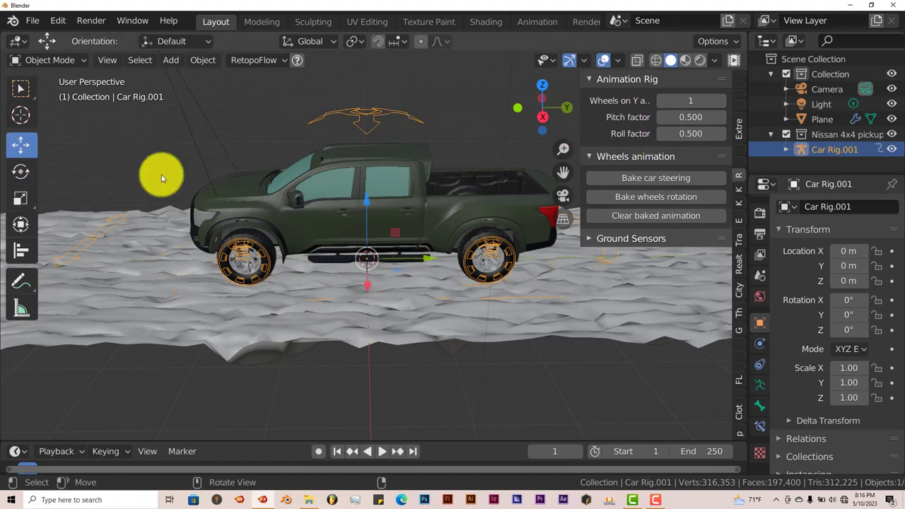
left_click(68, 64)
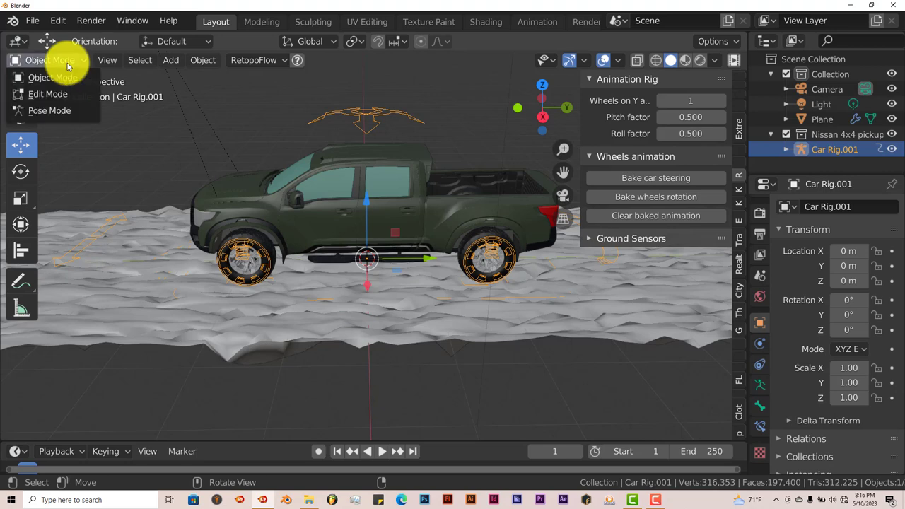
left_click(57, 111)
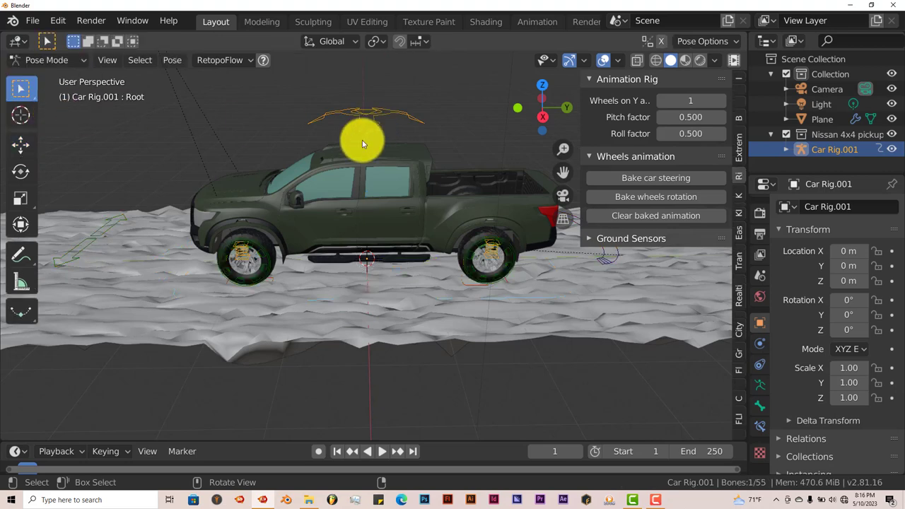
left_click(23, 148)
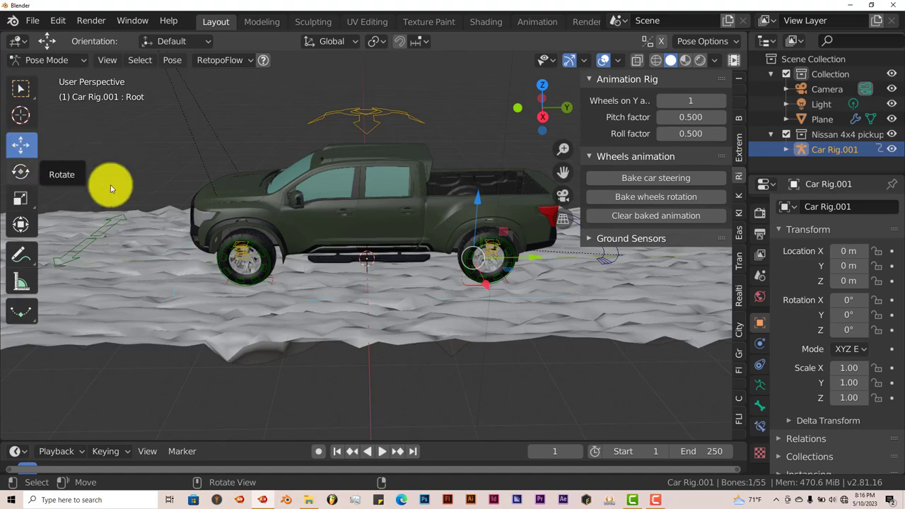
Move the rig's Suspension bone about 0.16 m to test the body movement.
left_click(364, 127)
middle_click_drag(363, 127, 401, 252)
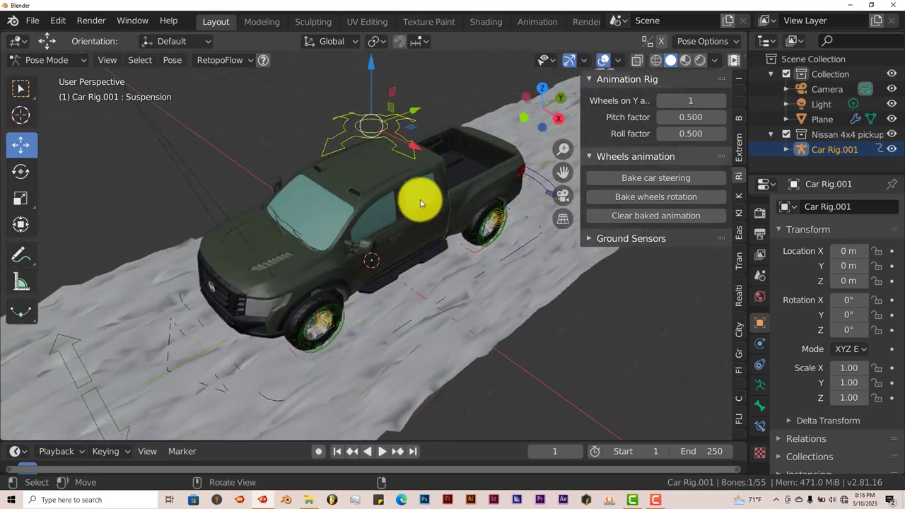
key("g")
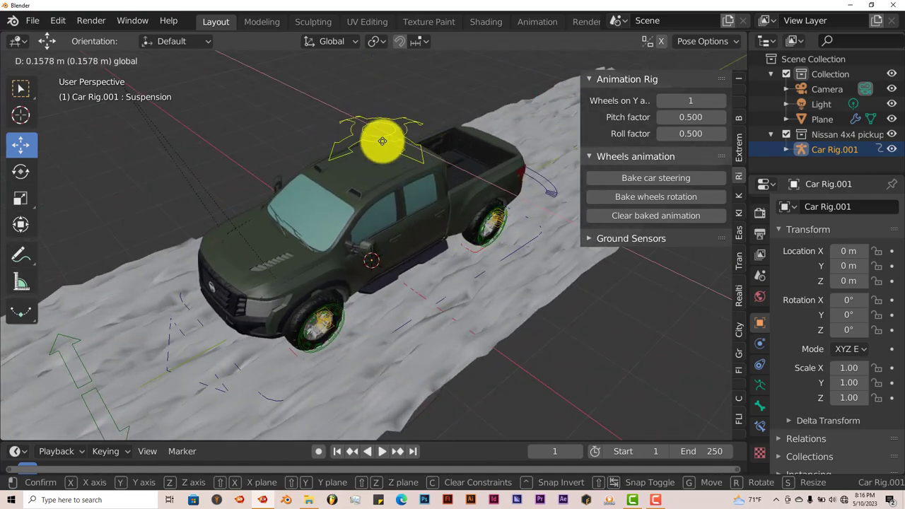
left_click(408, 210)
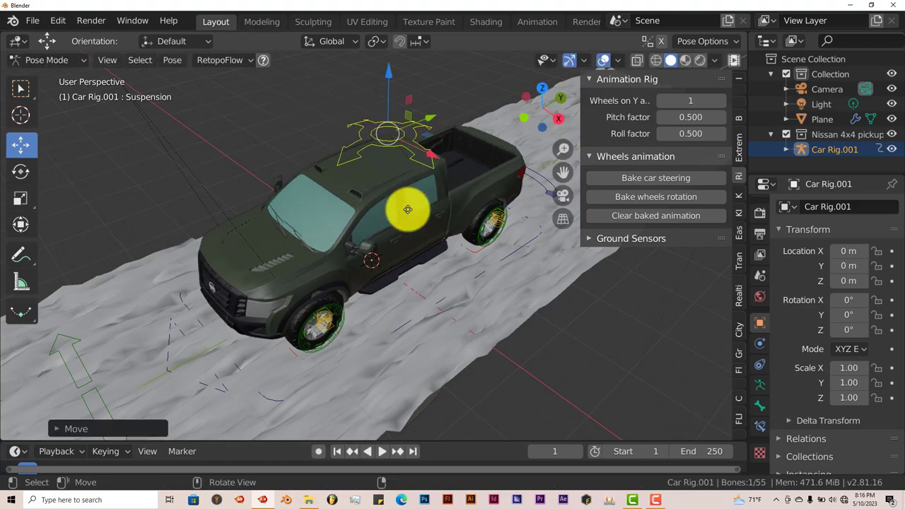
middle_click_drag(410, 237, 384, 281)
scroll(403, 305, "down", 3)
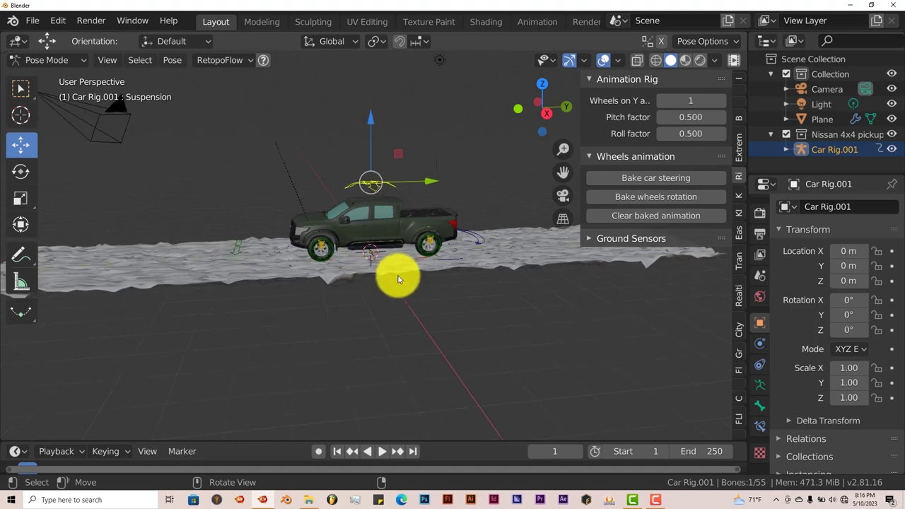
scroll(396, 276, "up", 2)
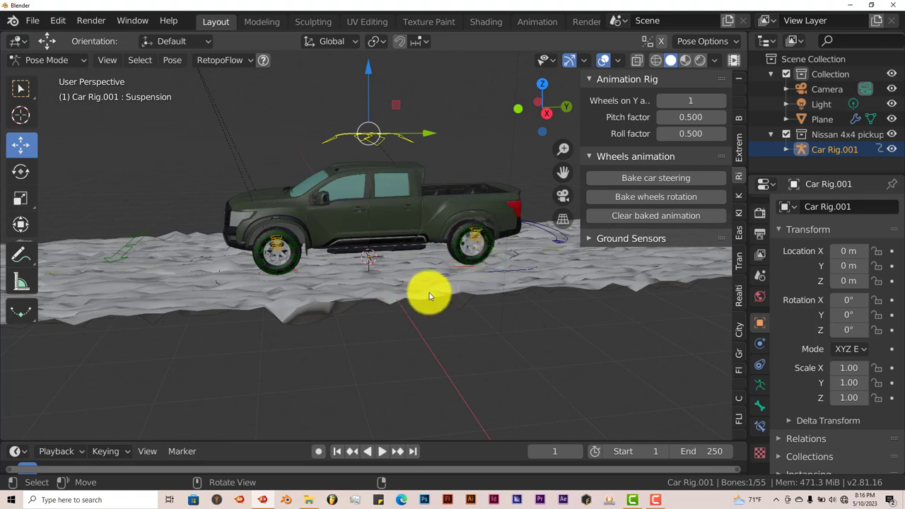
Expand the rig's Ground Sensors panel showing the front sensors with empty Ground fields.
middle_click_drag(426, 297, 492, 285)
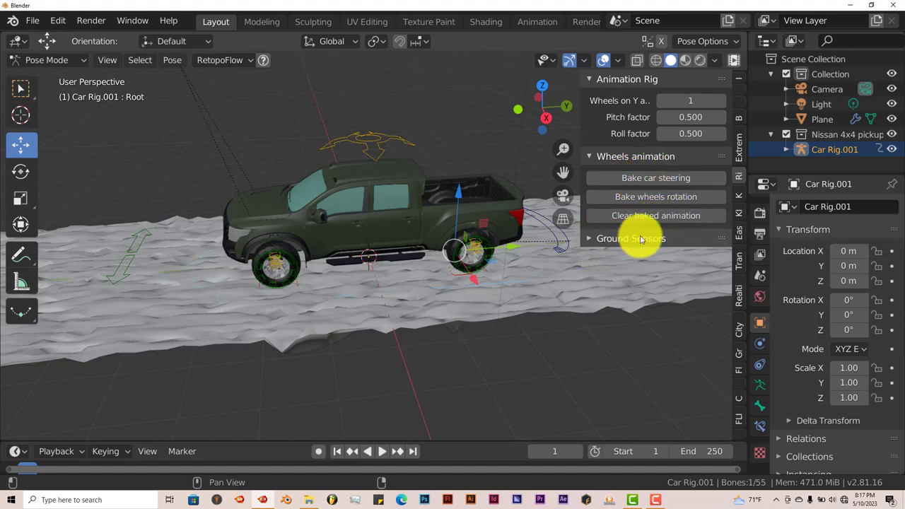
left_click(596, 242)
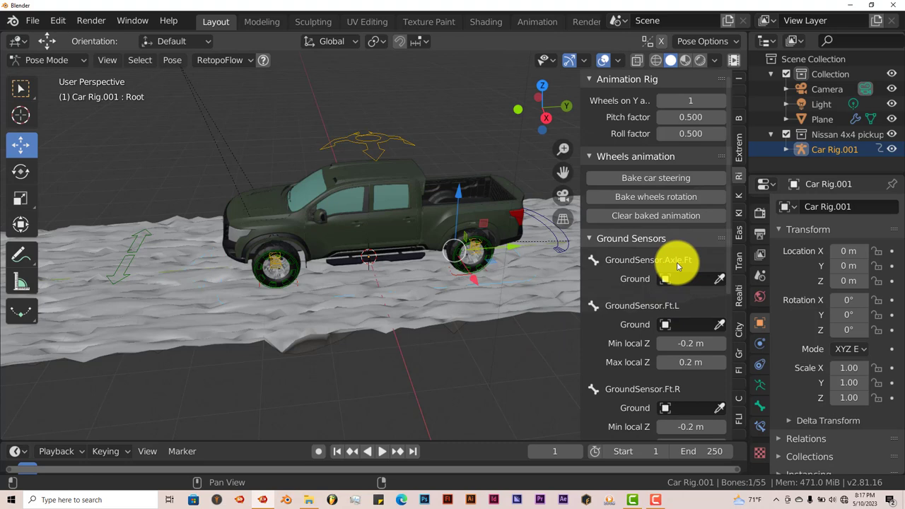
Set the road Plane as ground for the GroundSensor.Ft.L and Ft.R sensors.
left_click(712, 282)
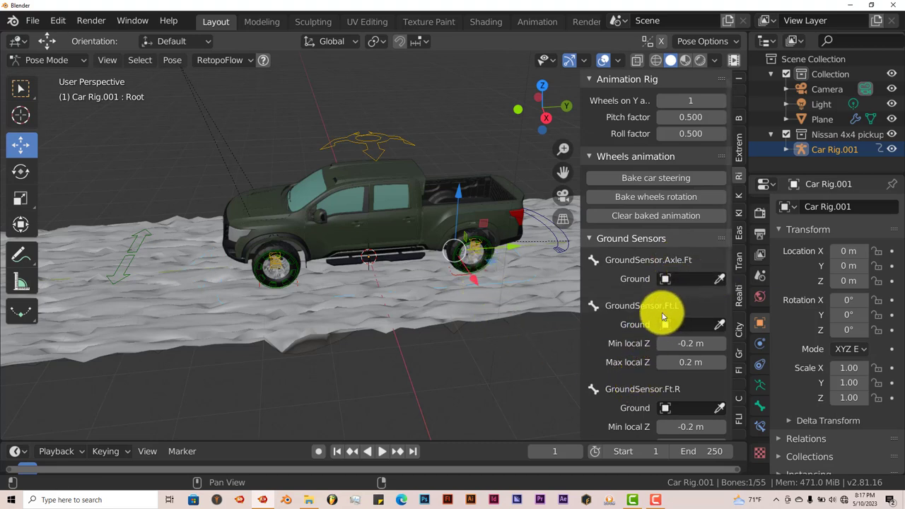
left_click(719, 326)
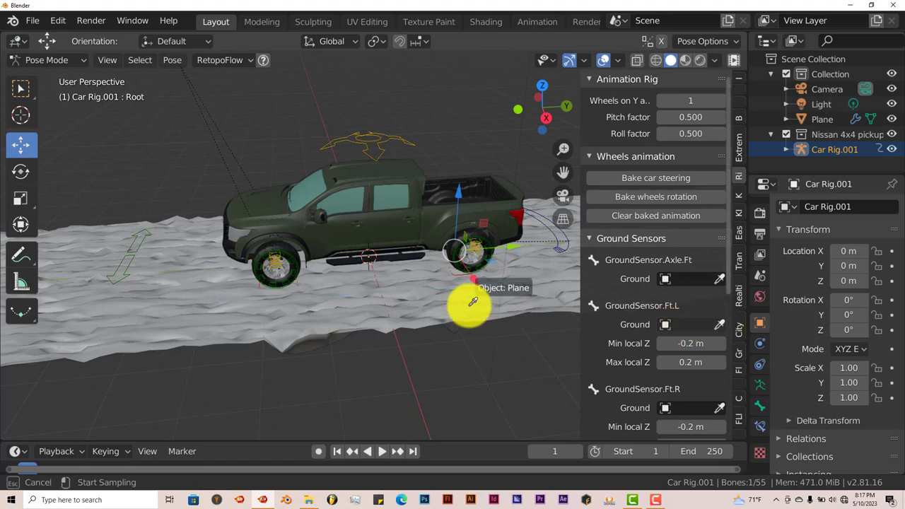
left_click(368, 302)
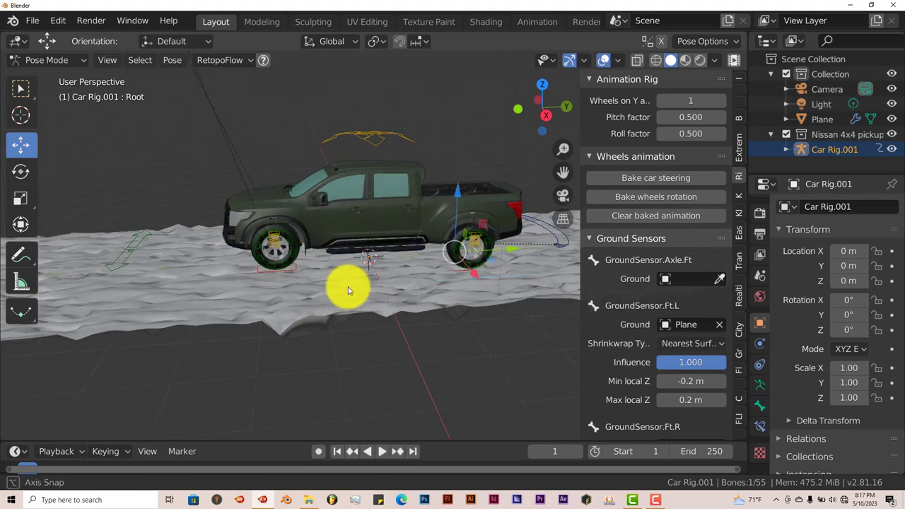
scroll(646, 347, "down", 5)
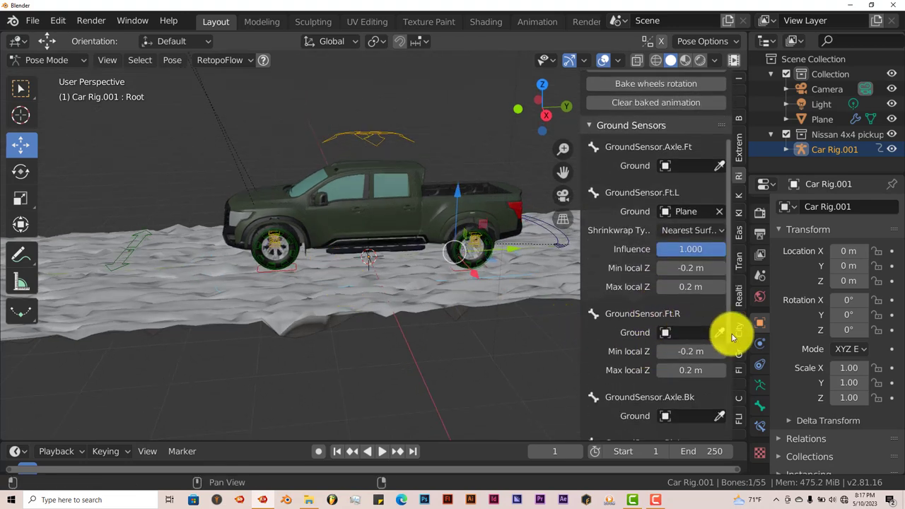
left_click(719, 332)
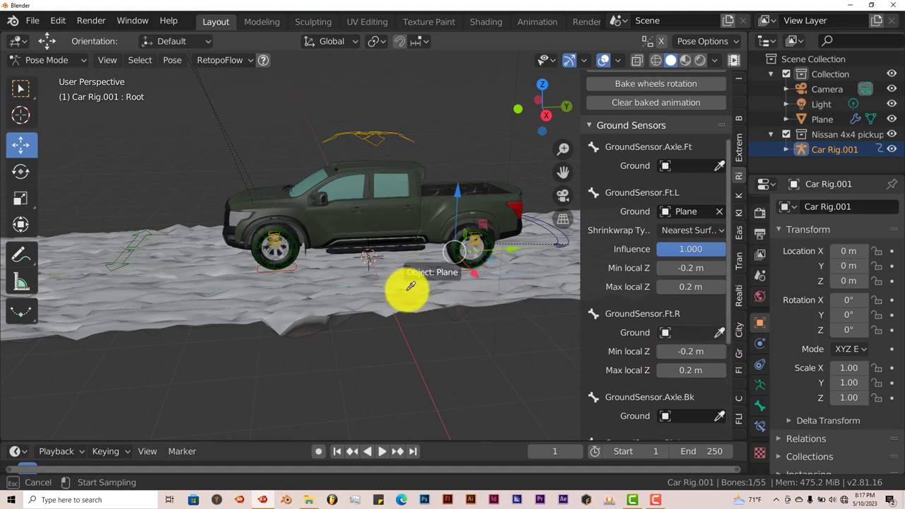
left_click(404, 287)
Set the road Plane as ground for the GroundSensor.Bk.L and Bk.R sensors.
scroll(608, 369, "down", 6)
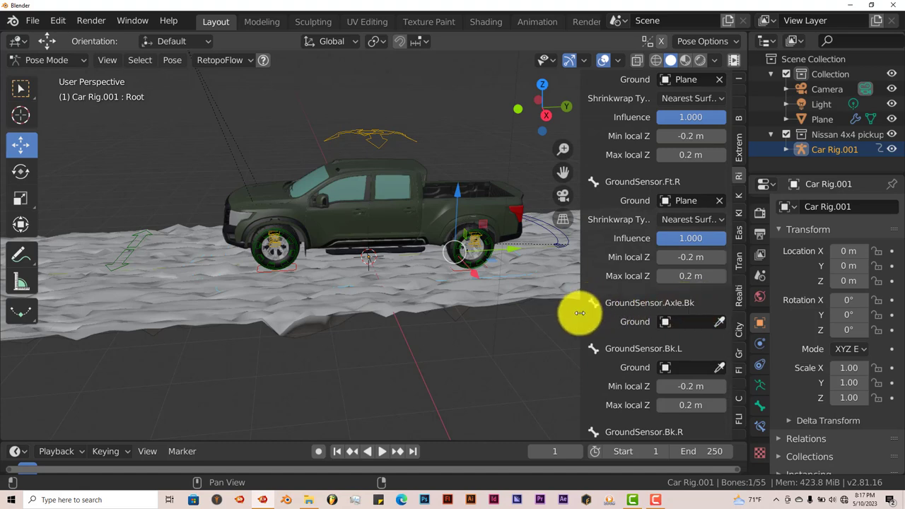
scroll(665, 315, "down", 2)
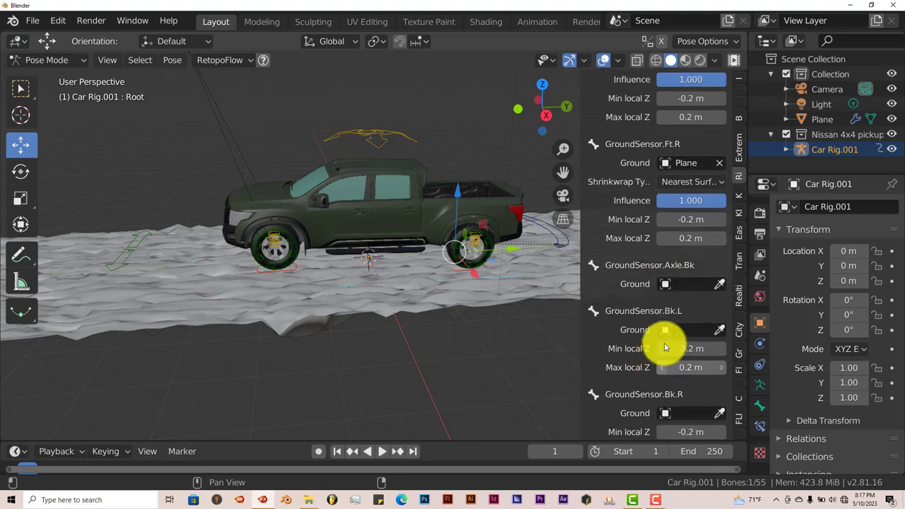
left_click(719, 329)
left_click(489, 287)
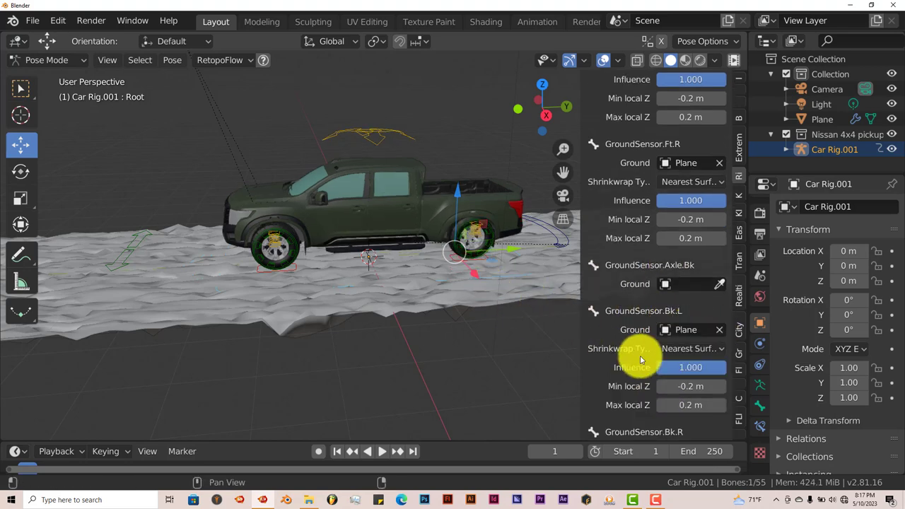
scroll(640, 361, "down", 2)
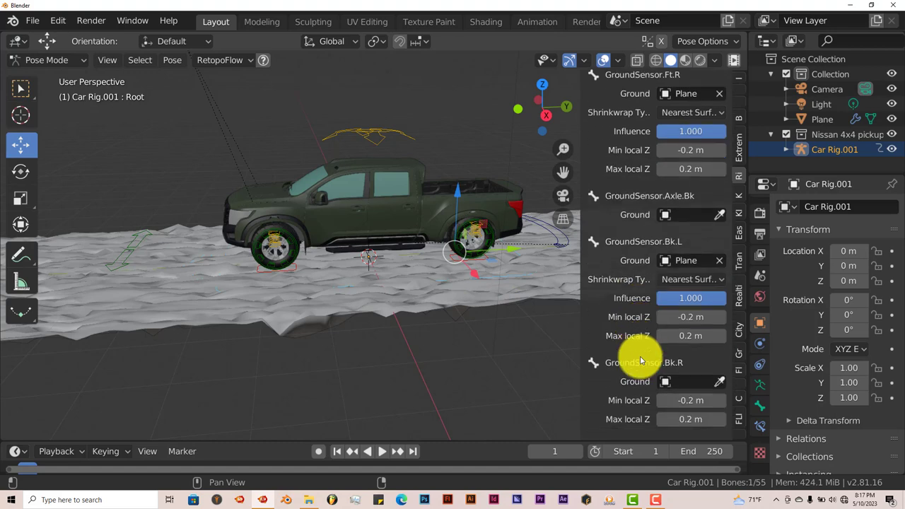
left_click(720, 383)
left_click(440, 292)
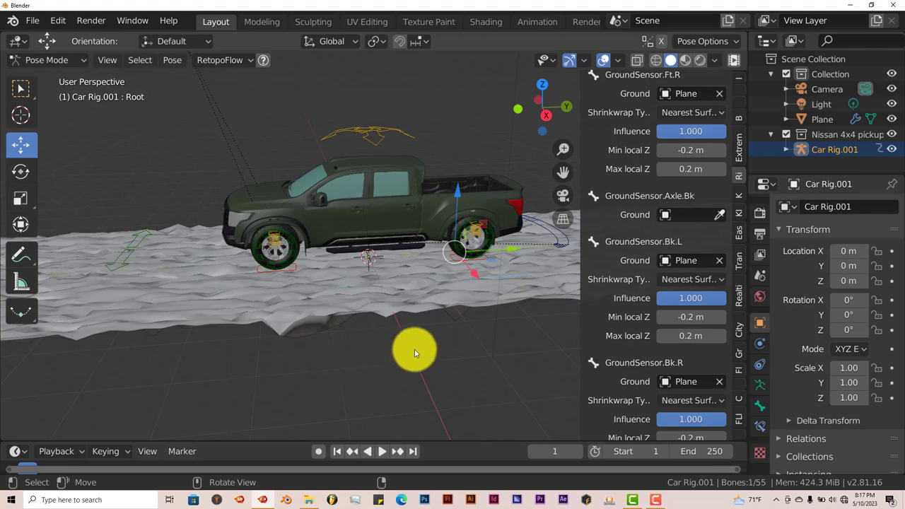
Slide Car Rig.001's Root twice along the X axis to watch the wheels follow the bumps.
scroll(406, 353, "down", 3)
key("g")
key("x")
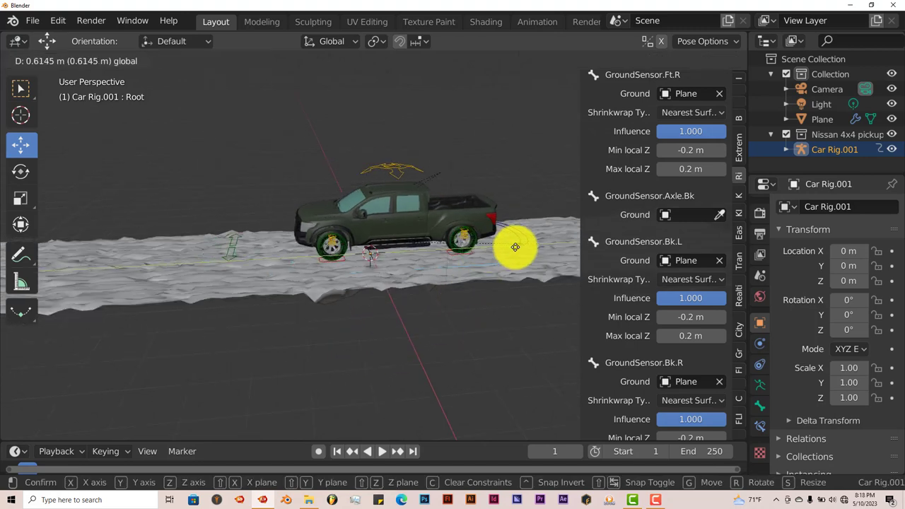
left_click(376, 325)
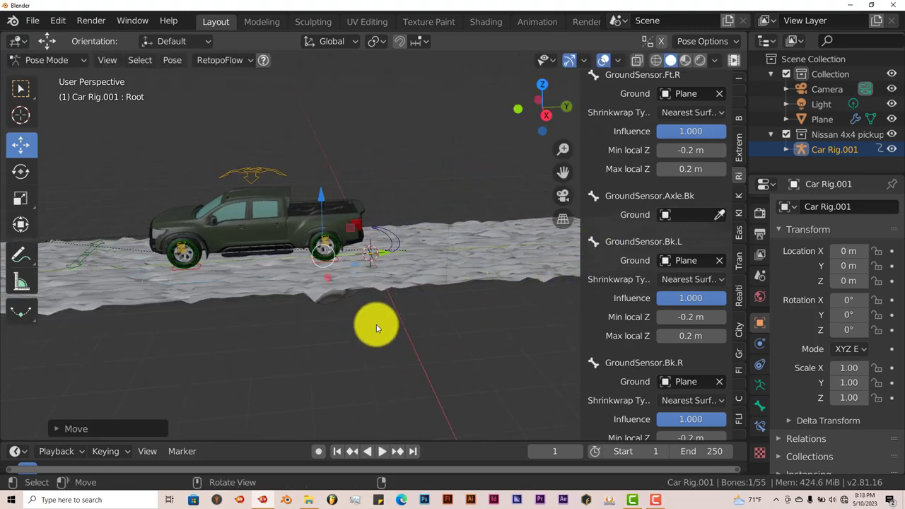
mouse_move(376, 325)
middle_mouse_down()
mouse_move(380, 296)
mouse_move(382, 309)
middle_mouse_up()
scroll(381, 309, "up", 4)
scroll(377, 309, "down", 2)
key("g")
key("x")
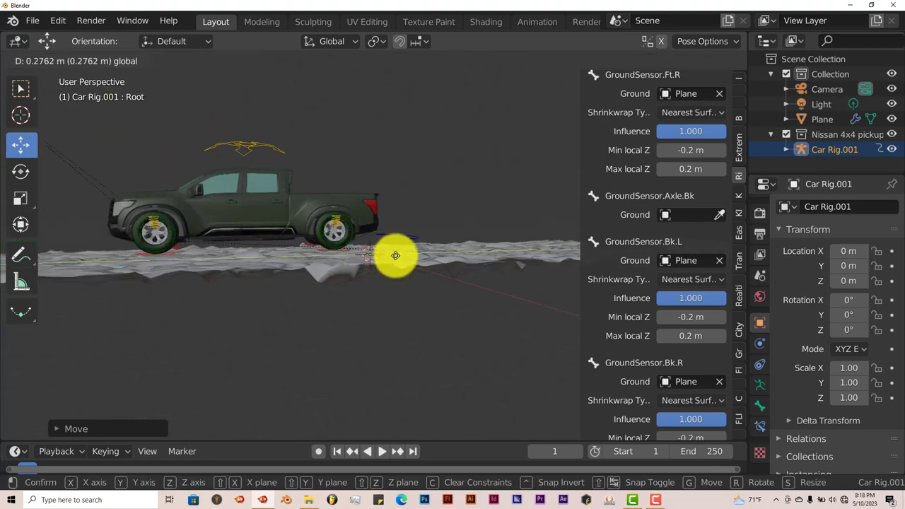
left_click(478, 271)
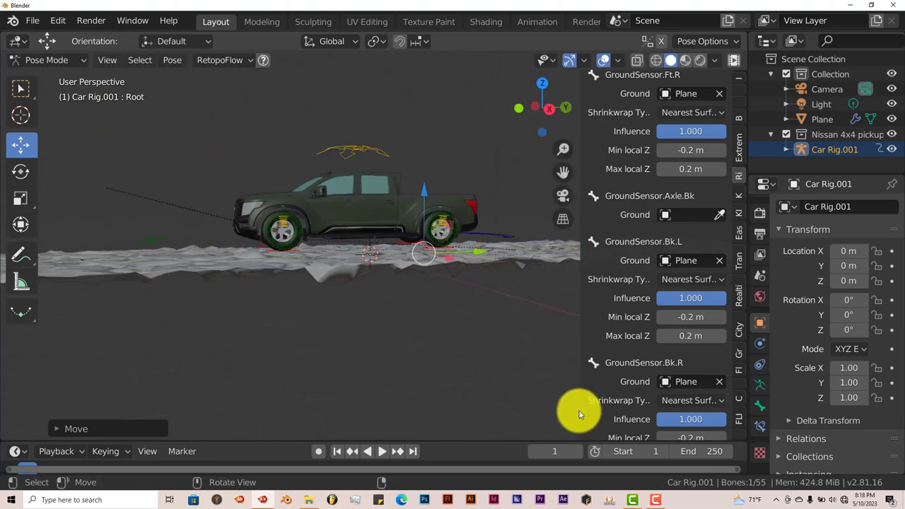
left_click(759, 451)
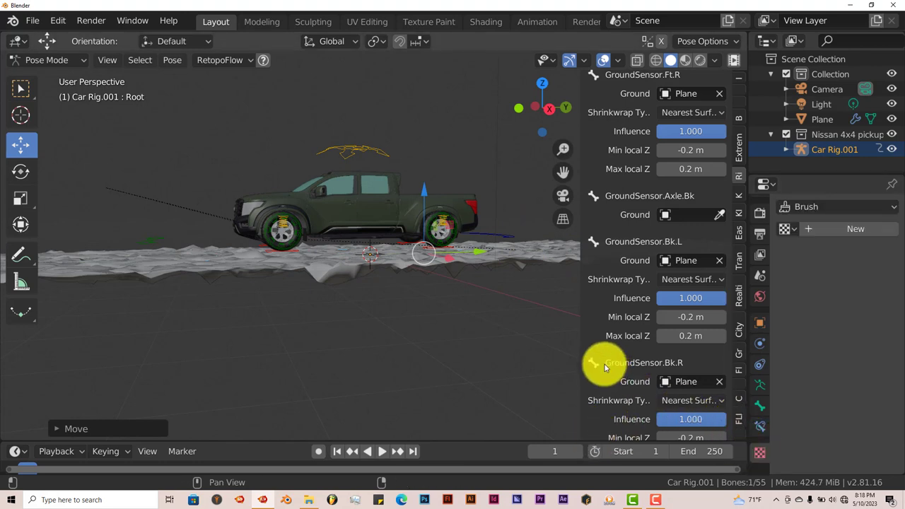
left_click(39, 60)
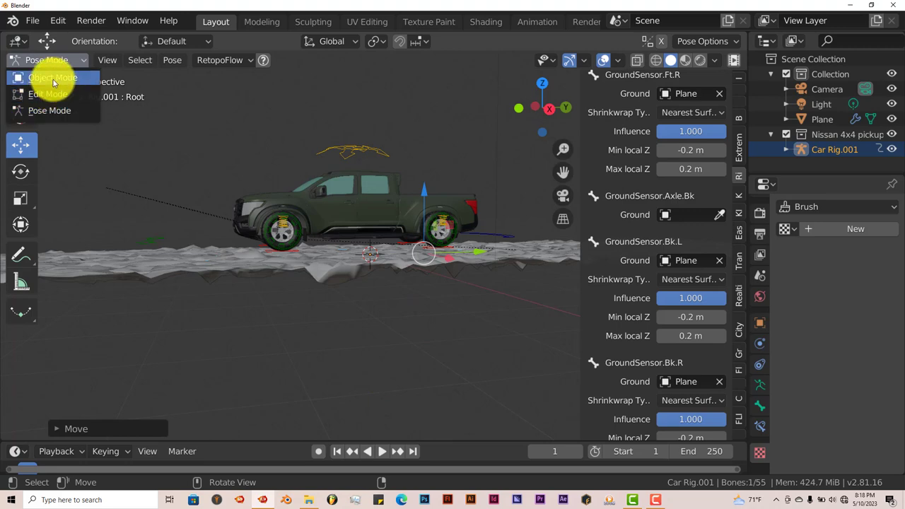
Return to Object Mode and select the road Plane.
left_click(48, 77)
left_click(100, 262)
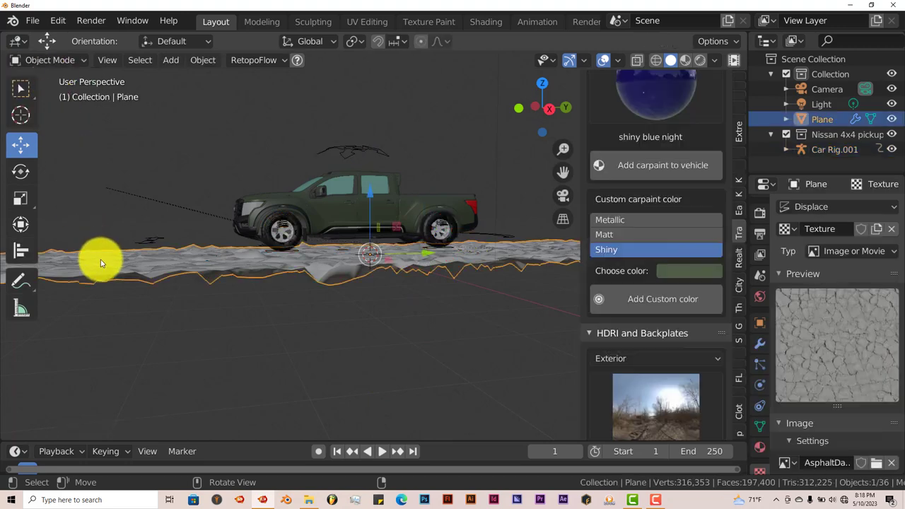
scroll(806, 382, "down", 3)
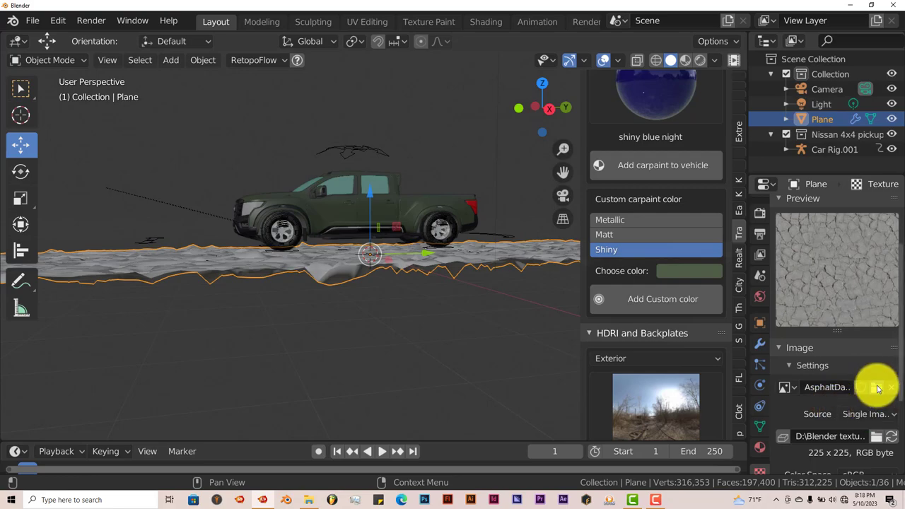
Swap the displacement image to MetalGalvanized0034_1_L.jpg for sharper, spikier bumps.
left_click(878, 389)
scroll(579, 330, "down", 5)
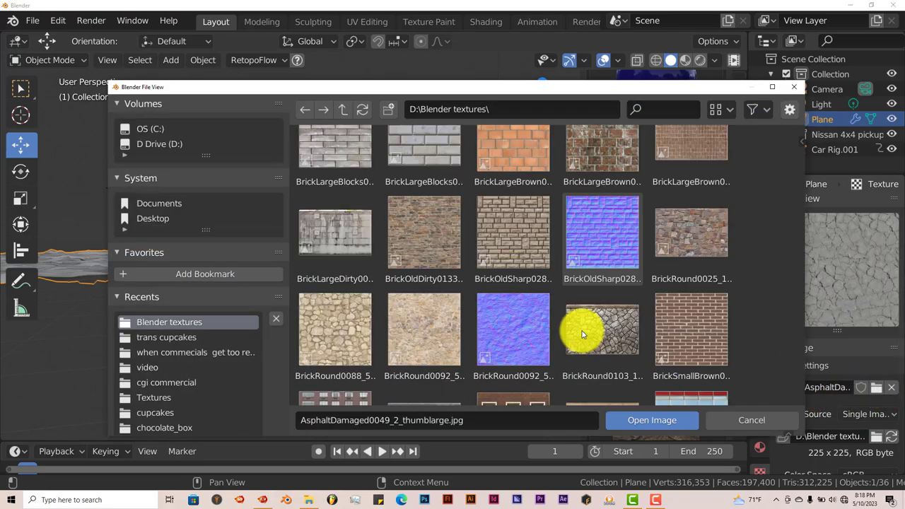
scroll(581, 333, "down", 20)
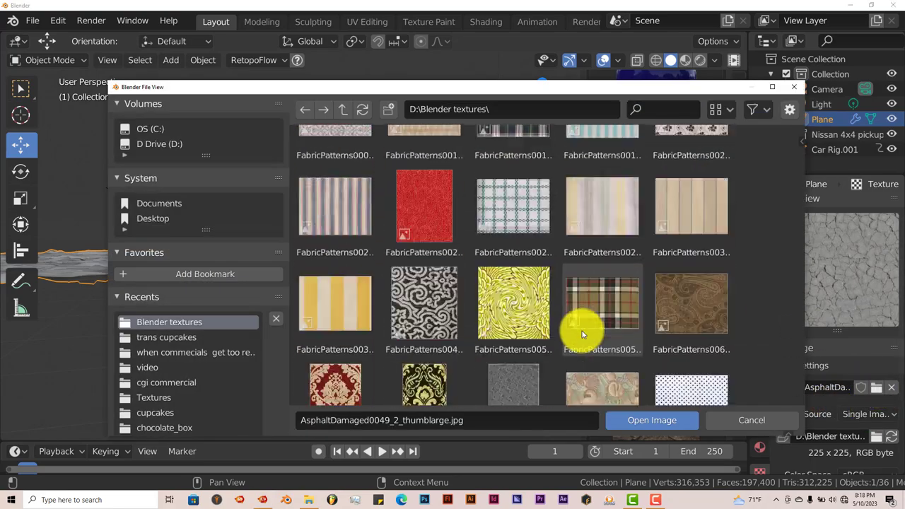
scroll(582, 334, "down", 20)
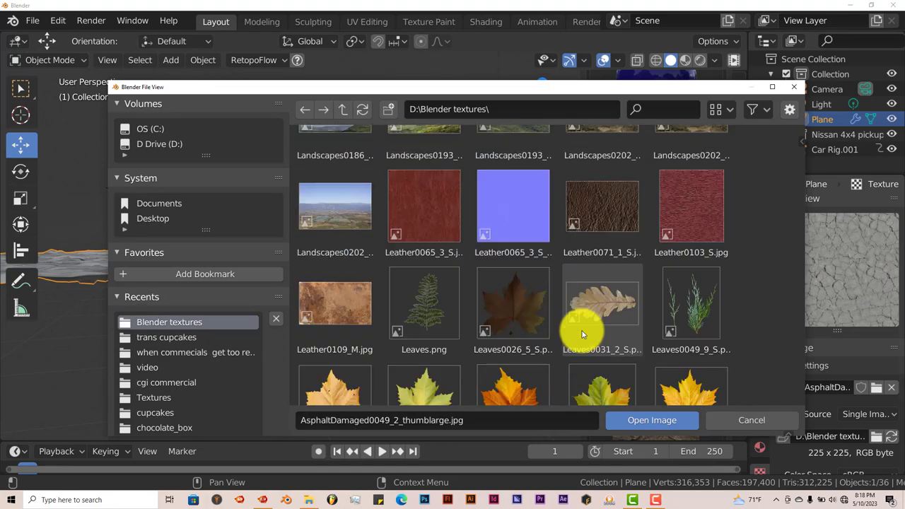
scroll(581, 334, "down", 20)
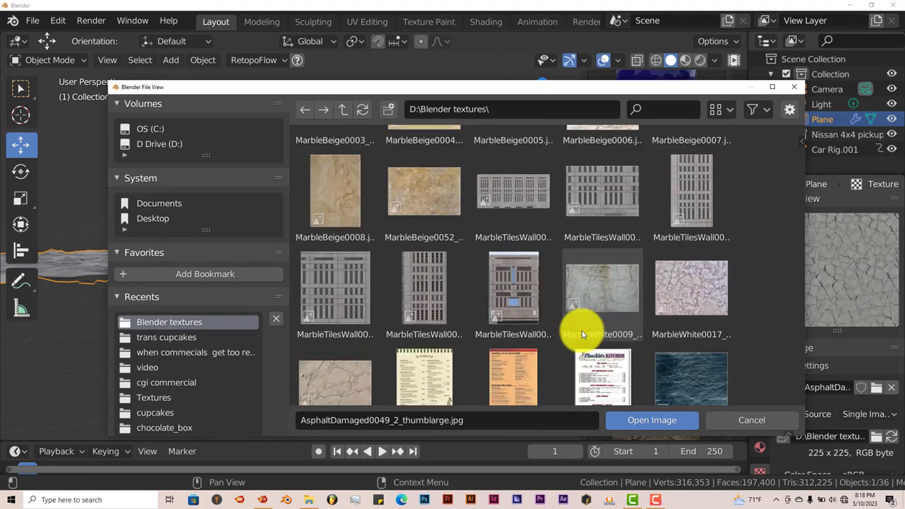
scroll(582, 334, "down", 20)
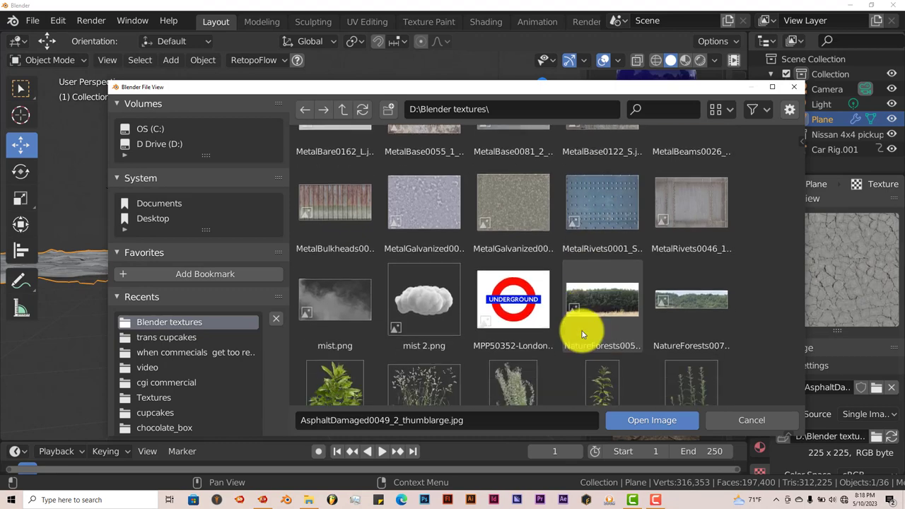
left_click(485, 205)
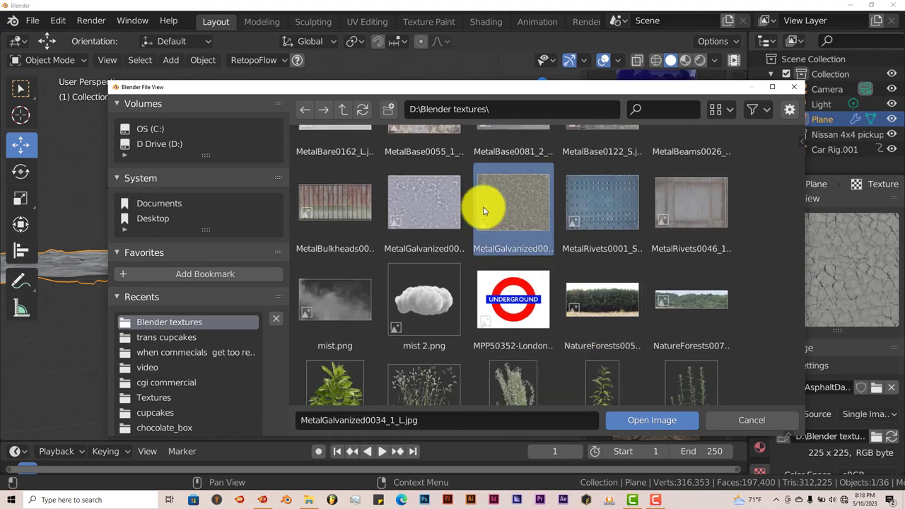
left_click(632, 419)
mouse_move(309, 282)
middle_mouse_down()
mouse_move(309, 308)
mouse_move(297, 287)
mouse_move(298, 295)
middle_mouse_up()
scroll(298, 296, "up", 4)
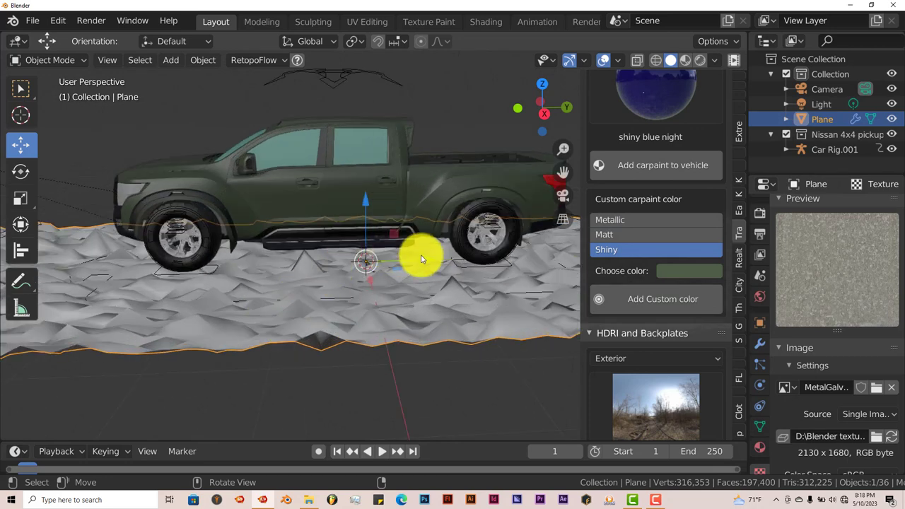
left_click_drag(422, 262, 438, 262)
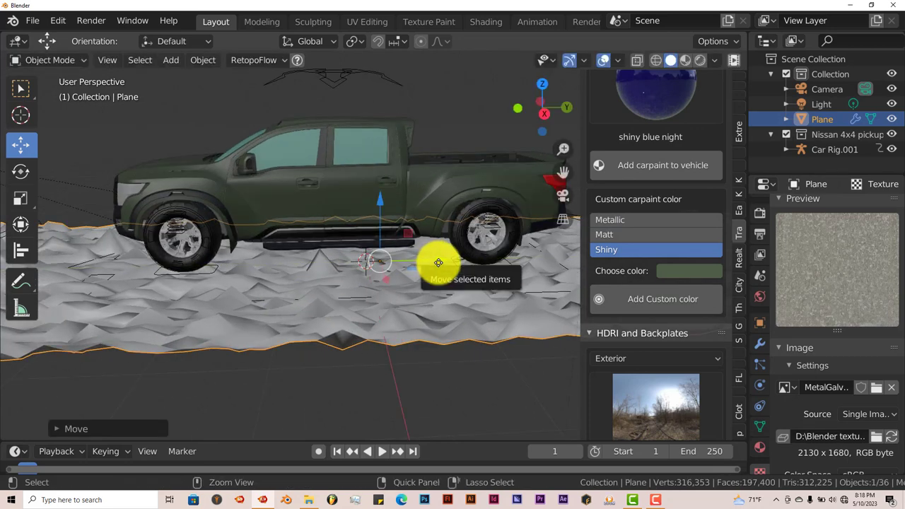
Undo the accidental terrain move and switch Car Rig.001 into Pose Mode.
key("ctrl+z")
key("ctrl+z")
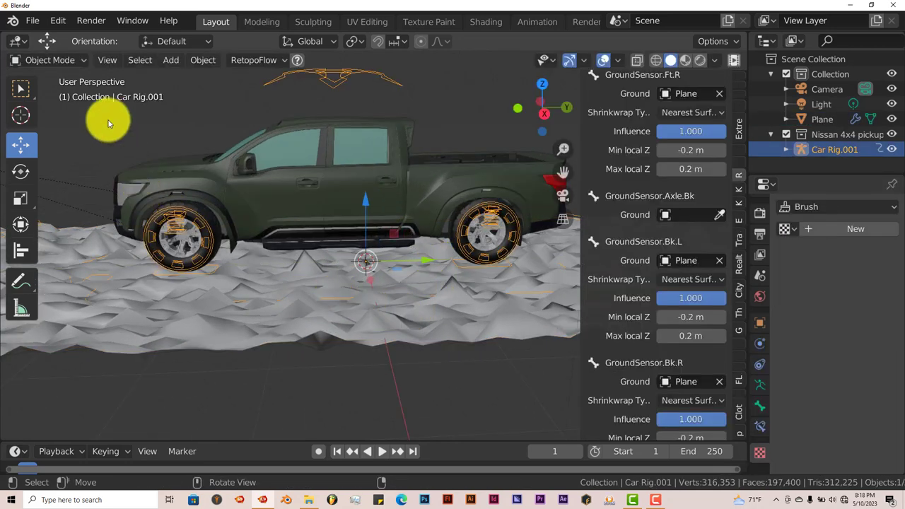
left_click(41, 60)
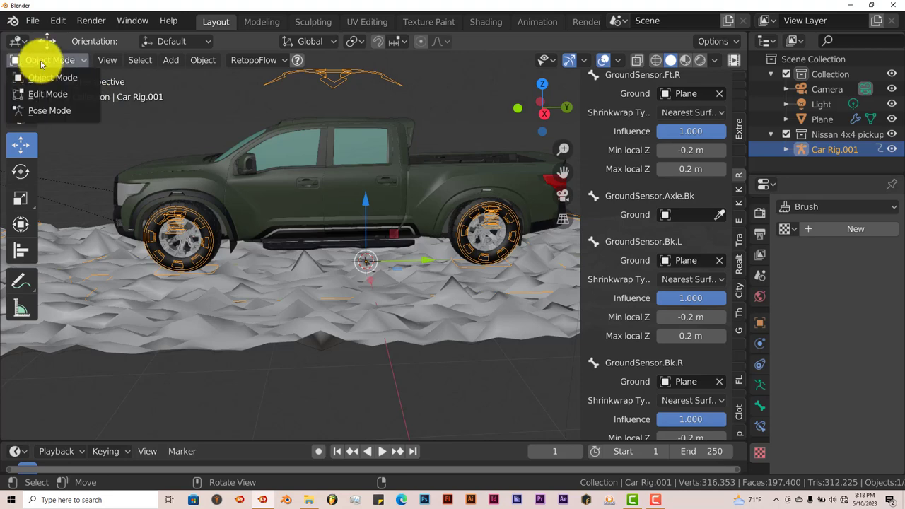
left_click(46, 112)
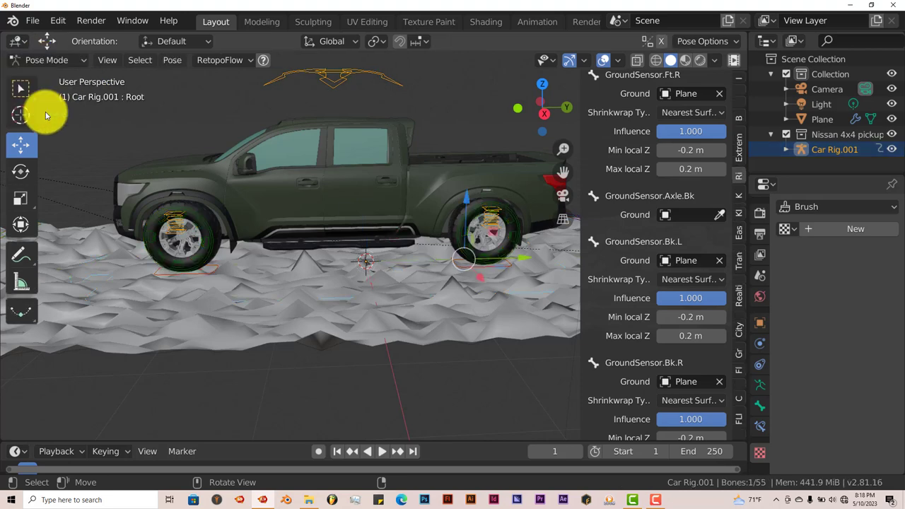
scroll(136, 195, "down", 3)
middle_click_drag(136, 196, 342, 266)
scroll(342, 266, "up", 2)
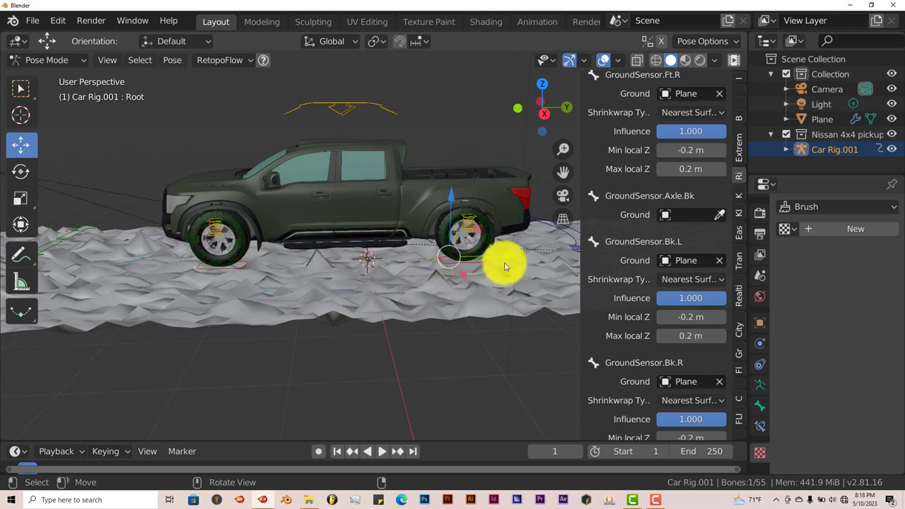
Grab the Root bone and reposition it along the bumpy road in several passes.
key("g")
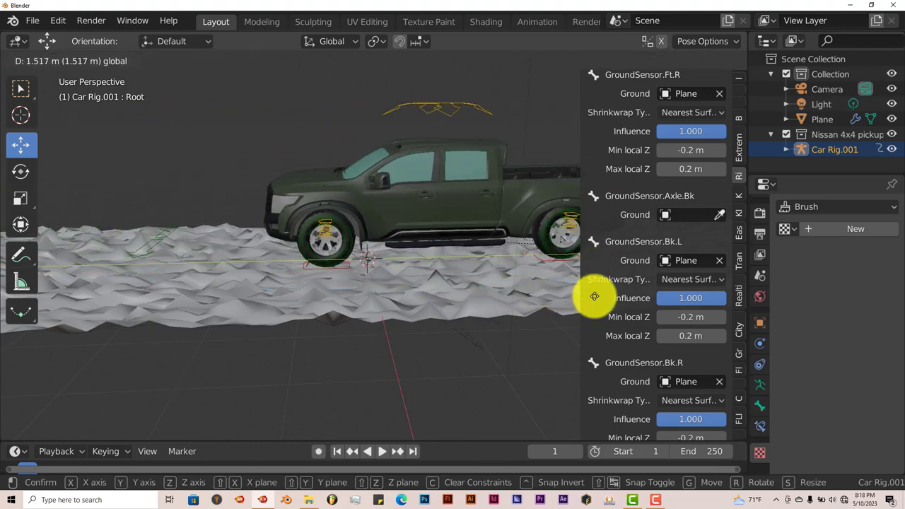
left_click(374, 300)
middle_click_drag(373, 300, 388, 335)
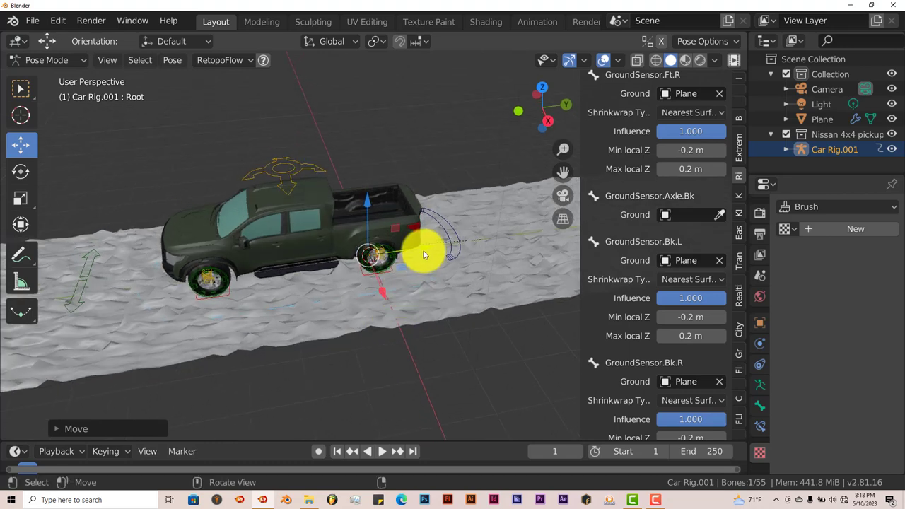
key("g")
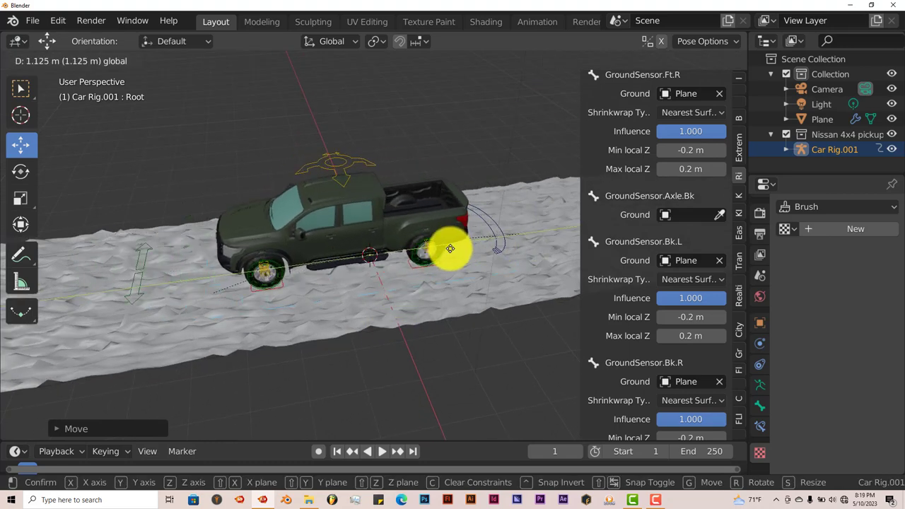
left_click(370, 258)
middle_click_drag(370, 259, 354, 279)
scroll(394, 278, "up", 3)
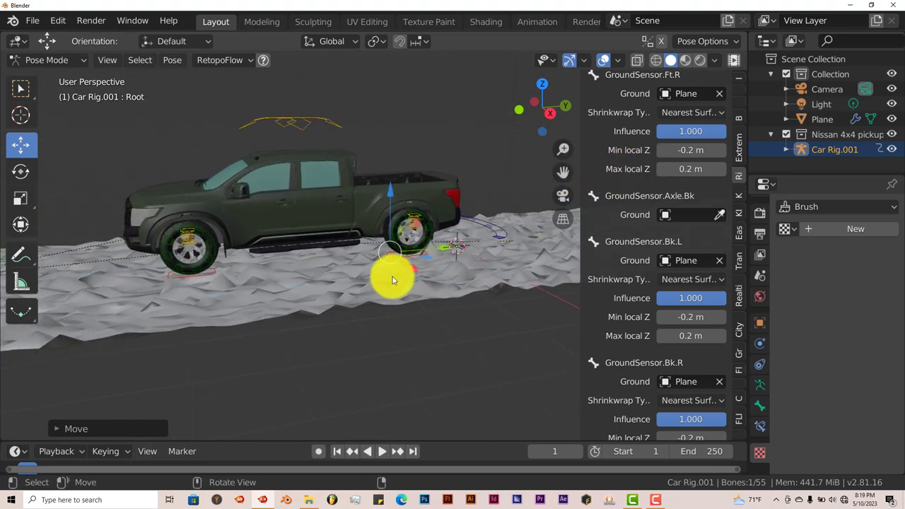
key("g")
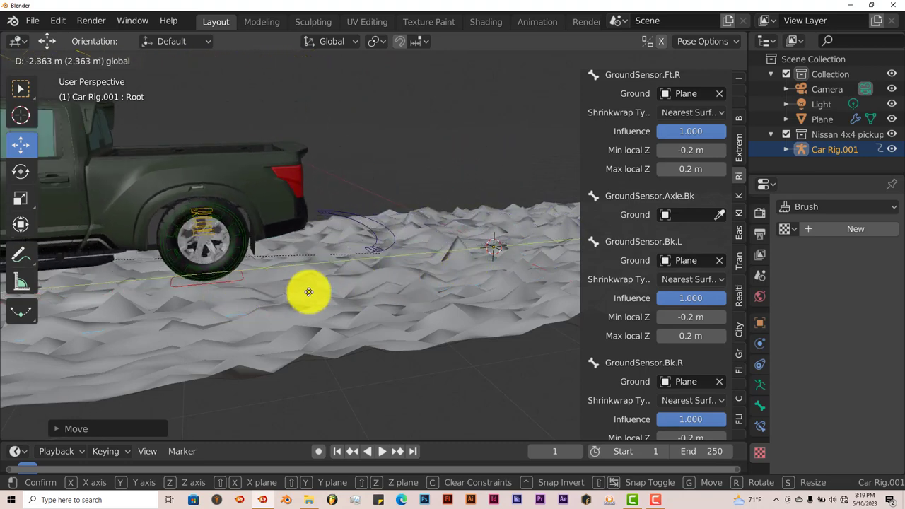
left_click(512, 274)
Slide the pickup rig's root to its starting spot at the road's right end.
scroll(389, 332, "down", 5)
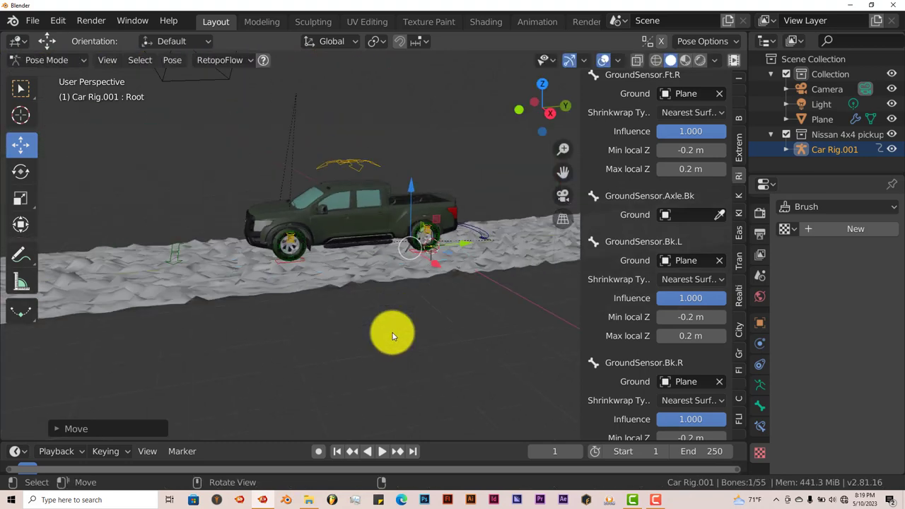
middle_click_drag(389, 332, 378, 344)
scroll(377, 343, "down", 2)
scroll(378, 344, "up", 4)
scroll(378, 344, "up", 1)
scroll(384, 340, "down", 1)
left_click_drag(563, 172, 437, 284)
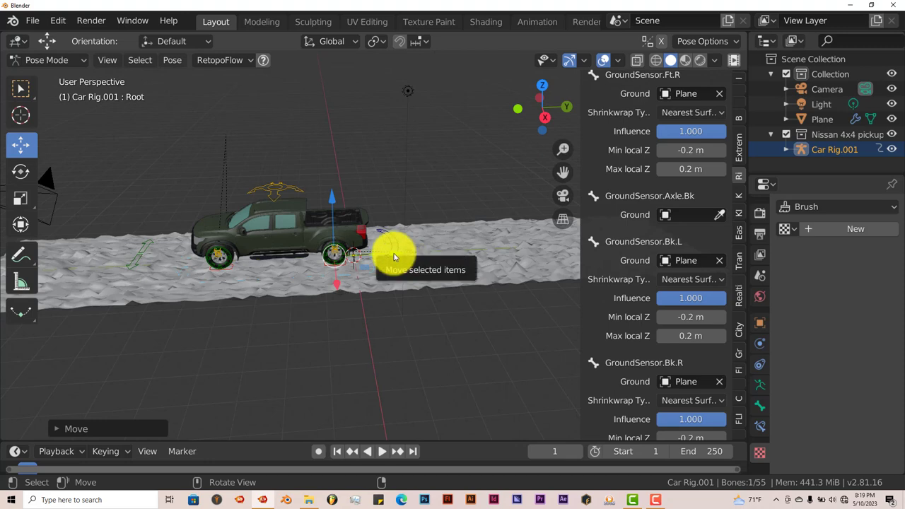
left_click_drag(390, 252, 608, 252)
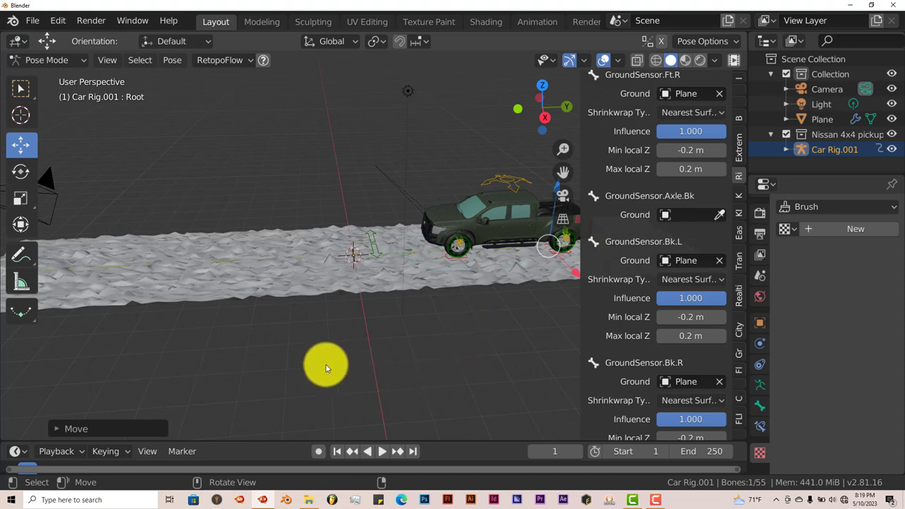
Enable auto keying and record the root's starting position at frame 1.
left_click(319, 452)
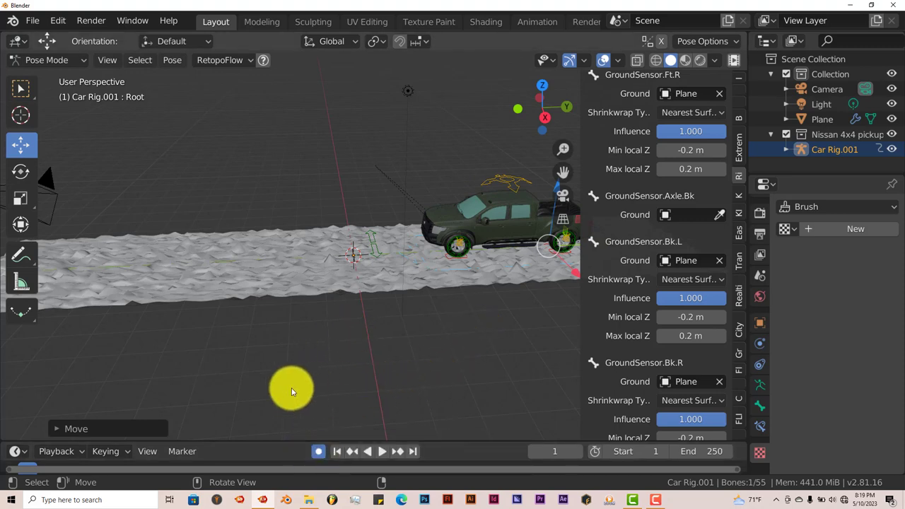
left_click_drag(278, 440, 278, 420)
scroll(330, 369, "down", 1)
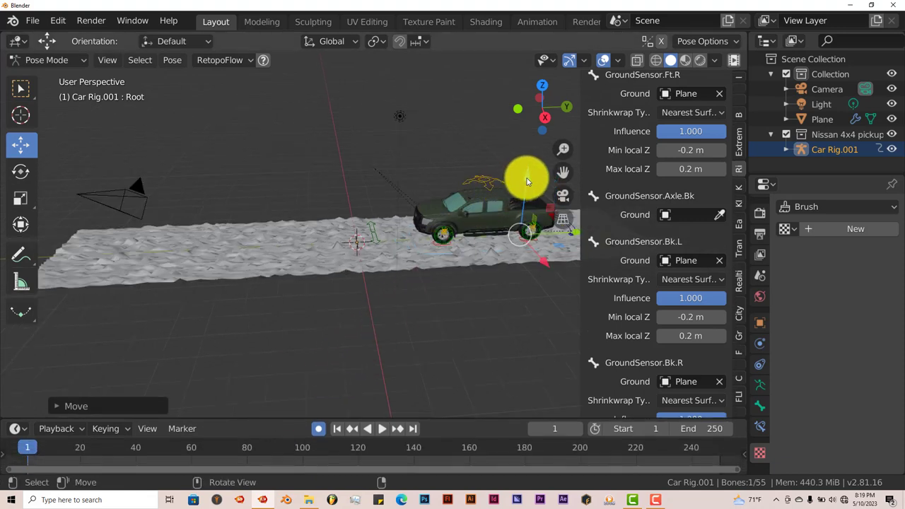
left_click_drag(527, 181, 527, 178)
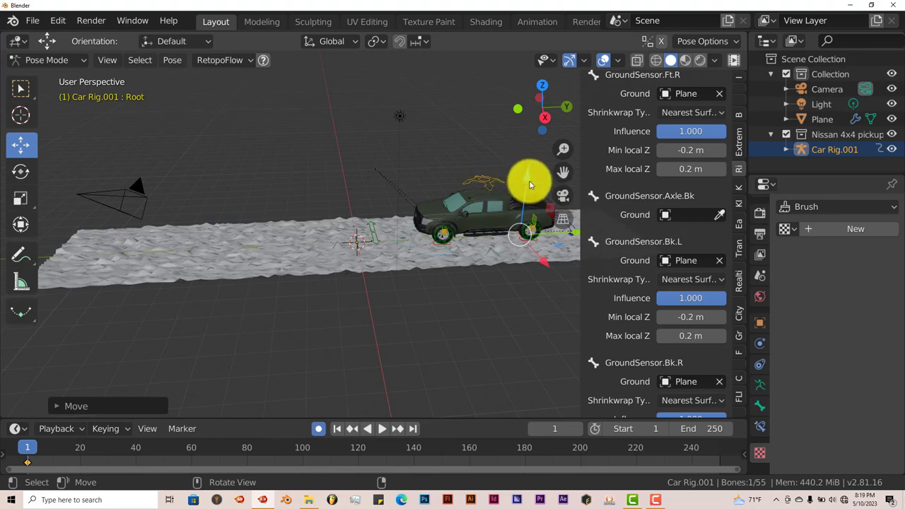
At frame 140, move the root to the road's left end, then return to frame 1.
left_click(416, 451)
middle_click_drag(490, 289, 530, 251)
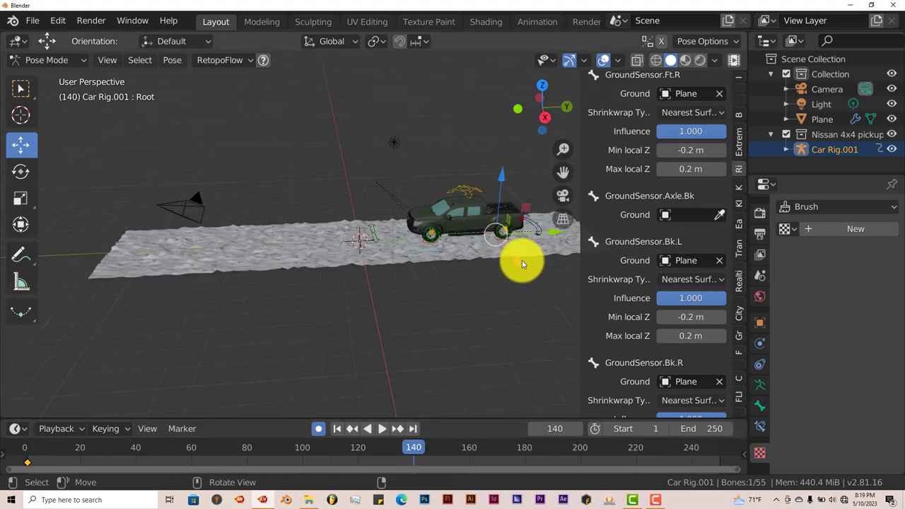
key("g")
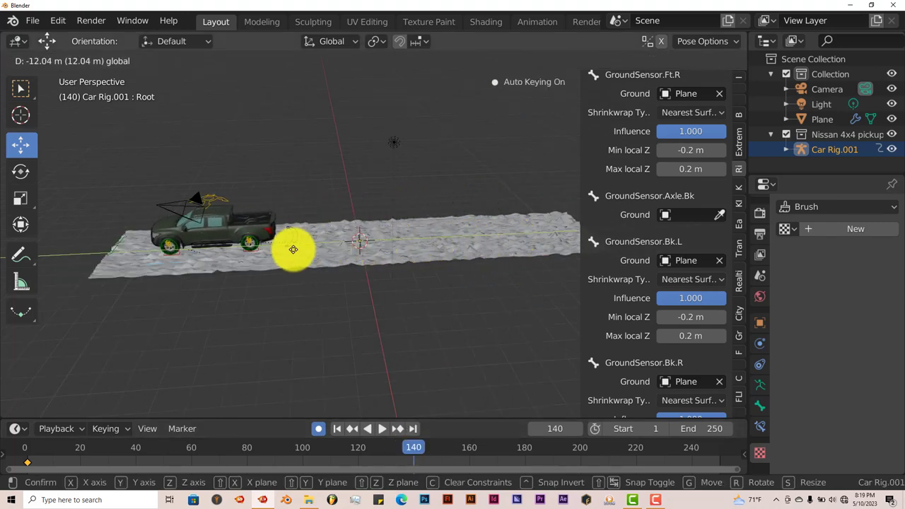
left_click(278, 249)
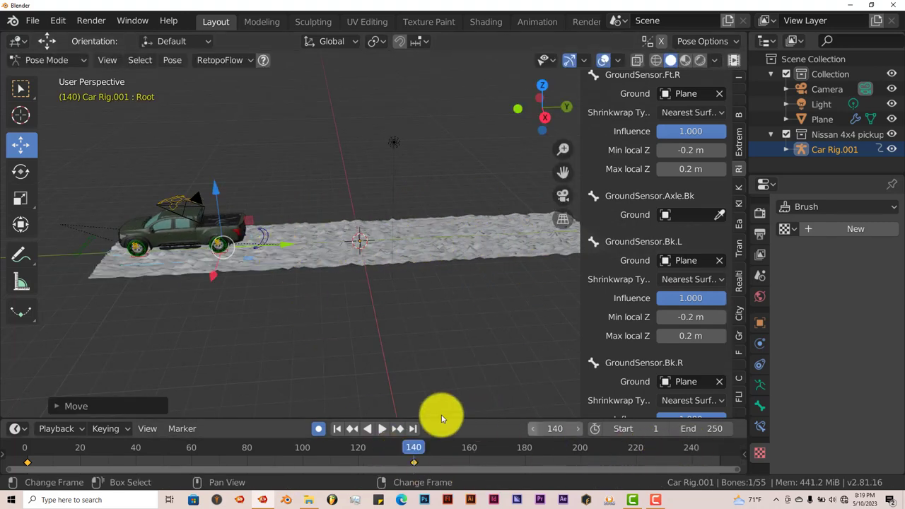
left_click(339, 430)
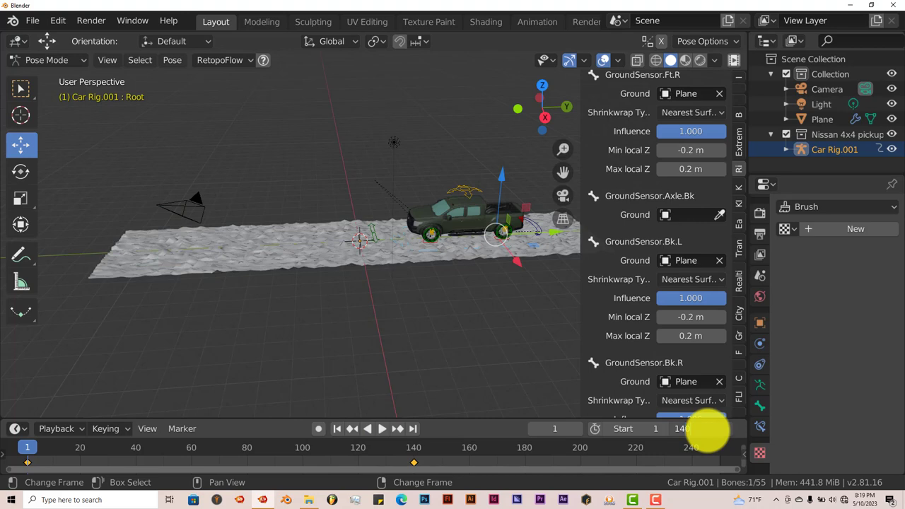
Set the scene end frame to 140 and play the pickup driving over the road.
key("Return")
scroll(543, 357, "up", 4)
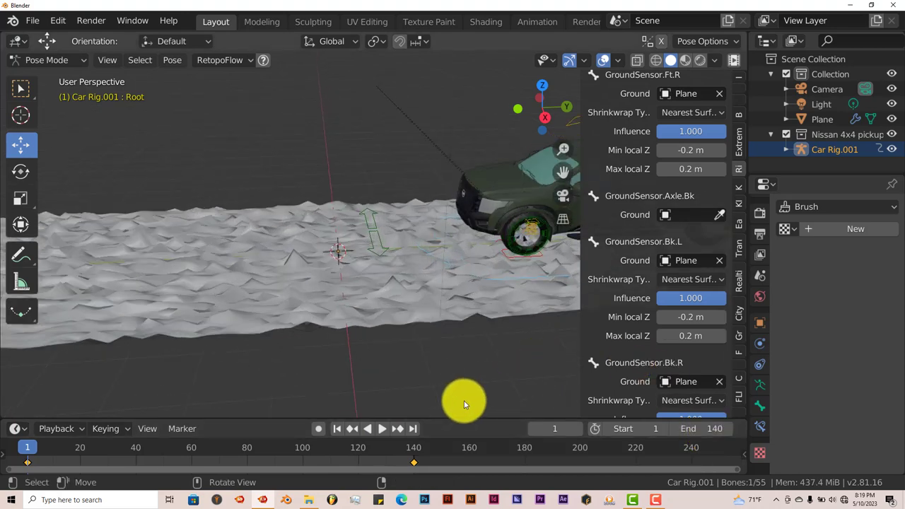
left_click(381, 429)
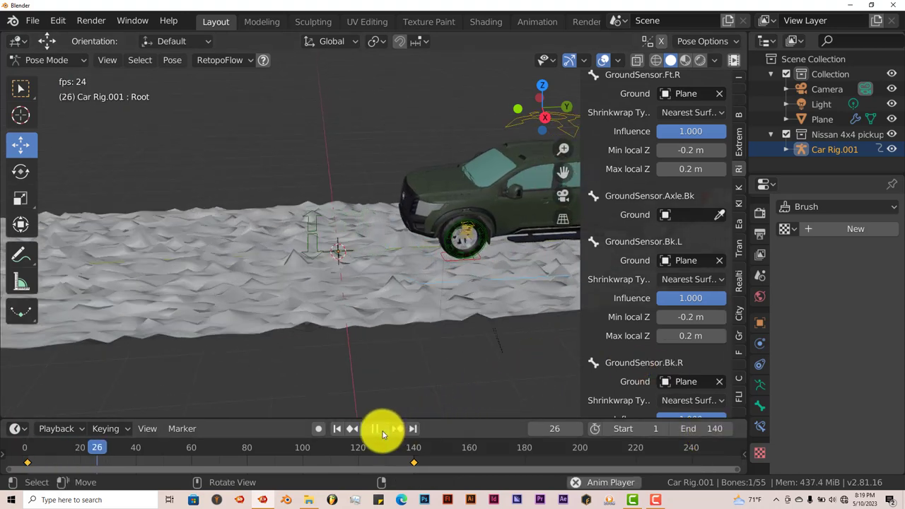